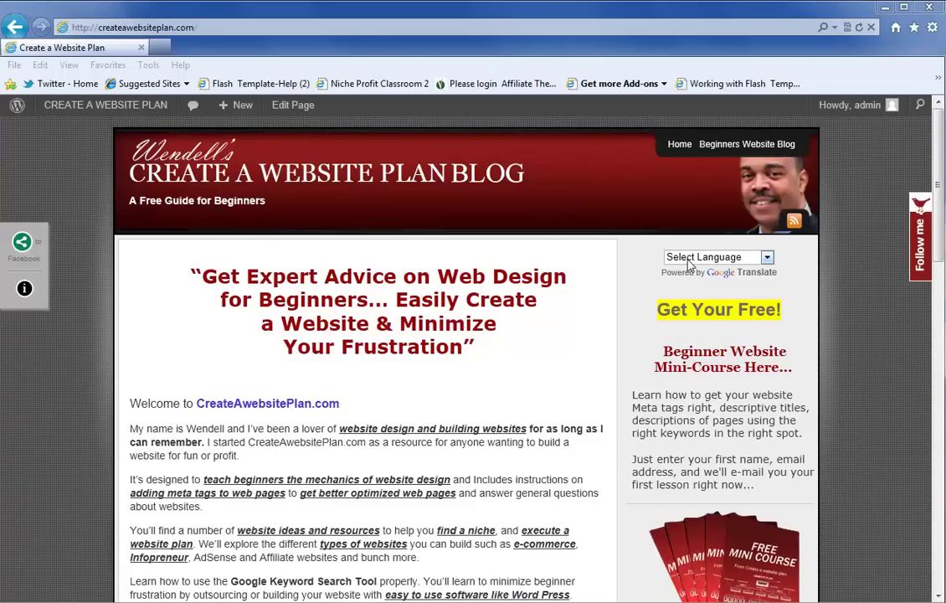
Load translate.google.com in the browser.
left_click(352, 16)
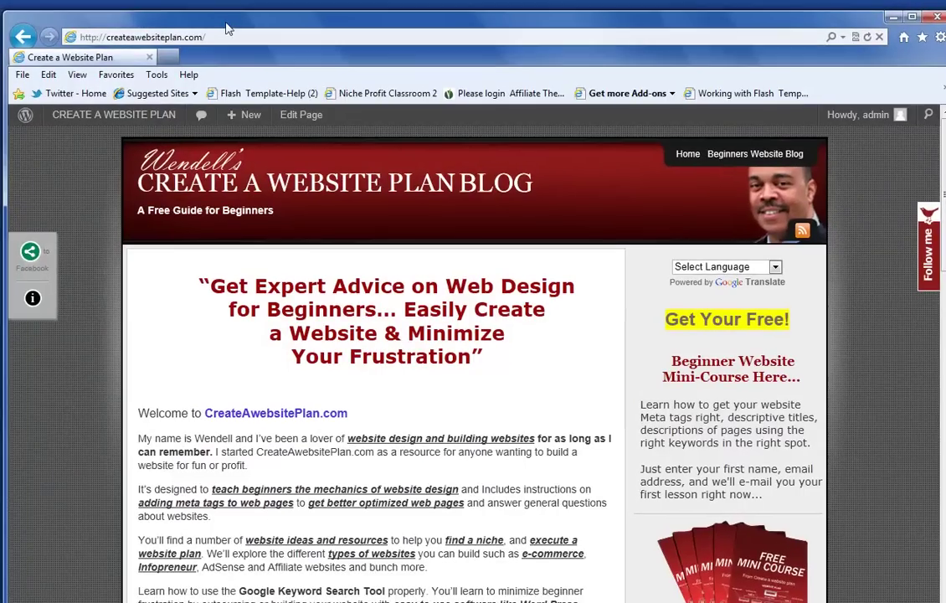
left_click(216, 39)
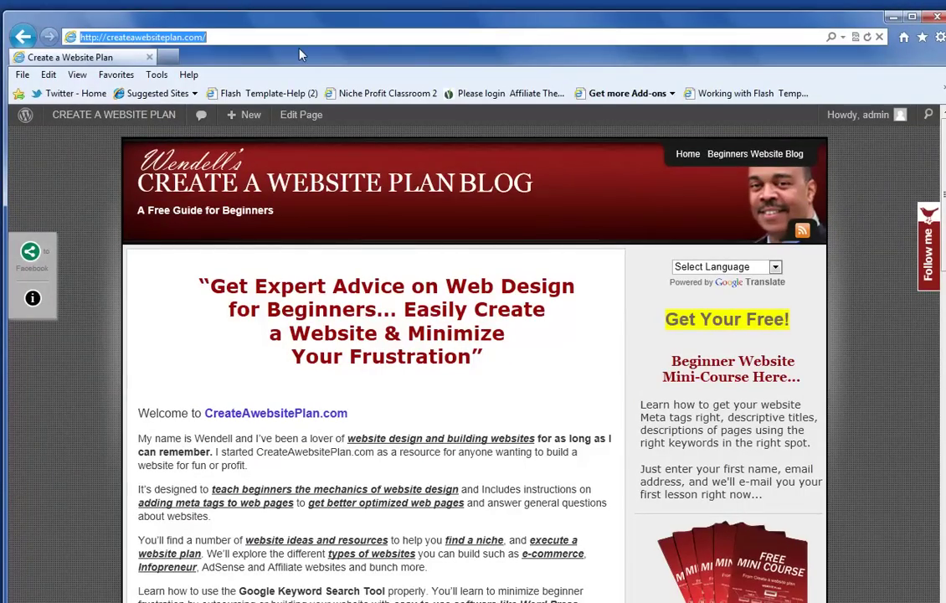
type("t")
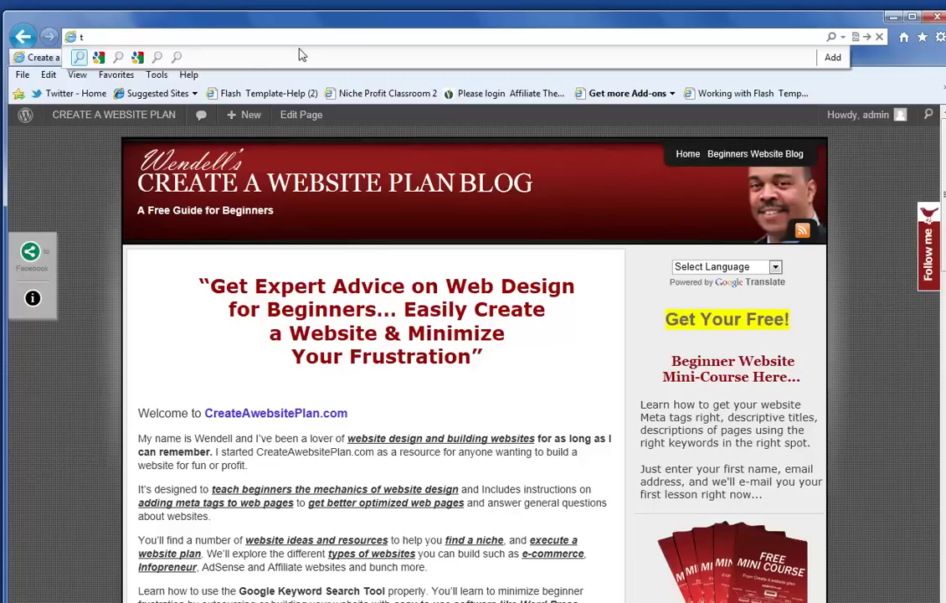
type("rans")
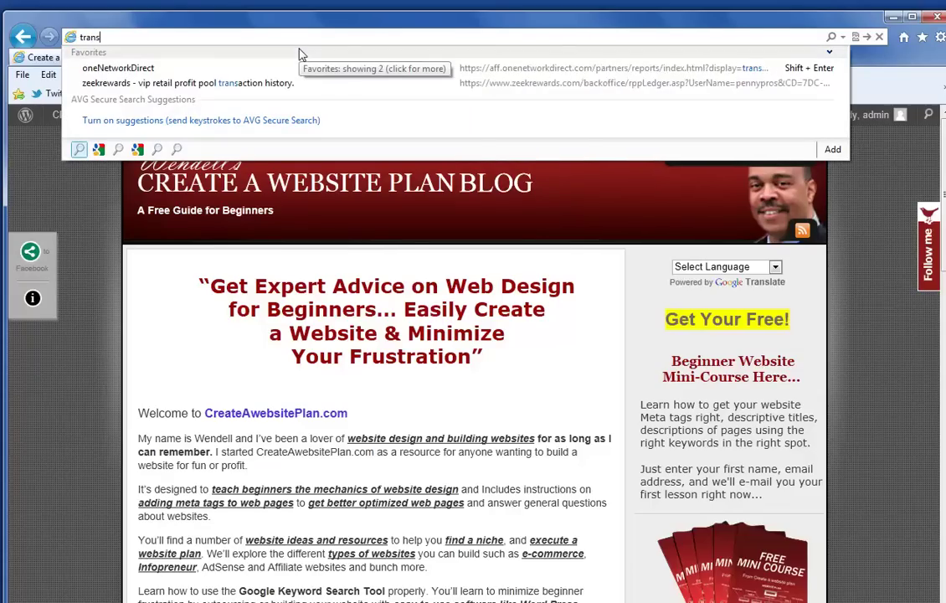
type("la")
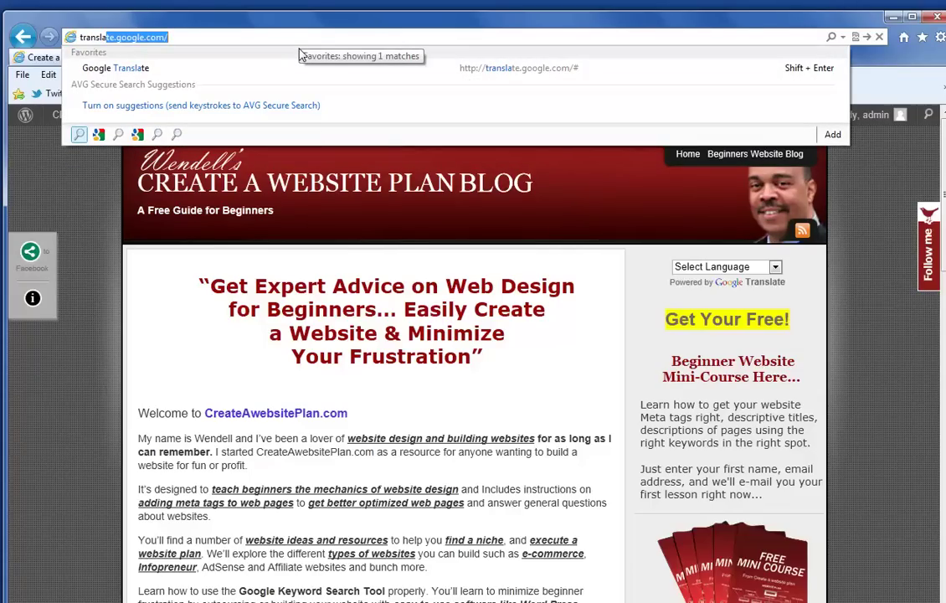
key("Return")
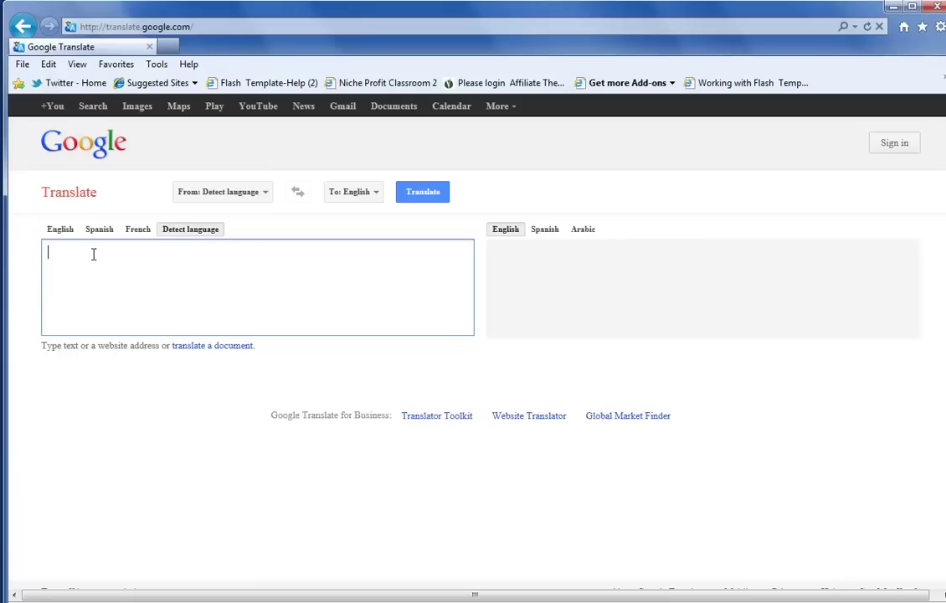
Enter 'how to translate a website' as the English source text.
type("how to")
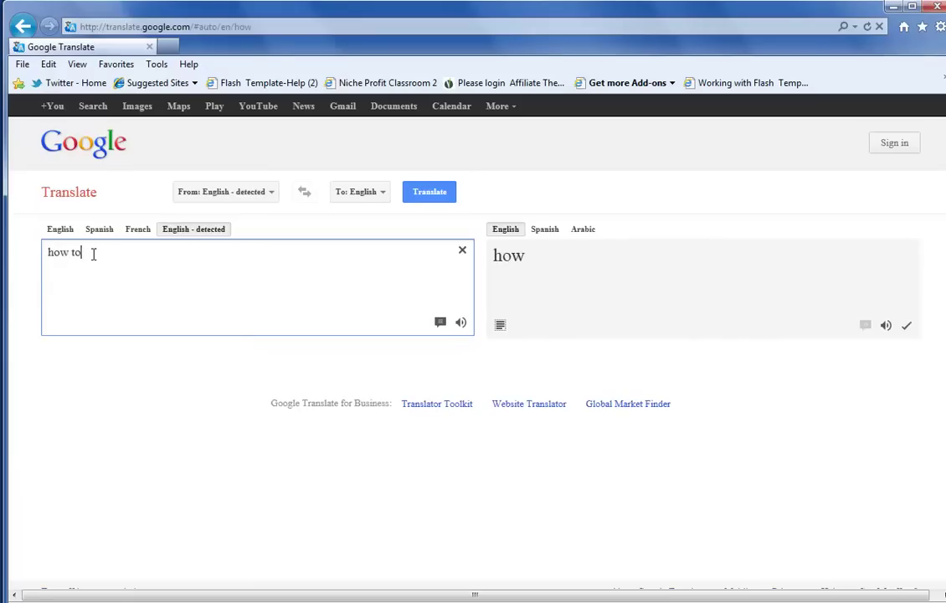
type(" tran")
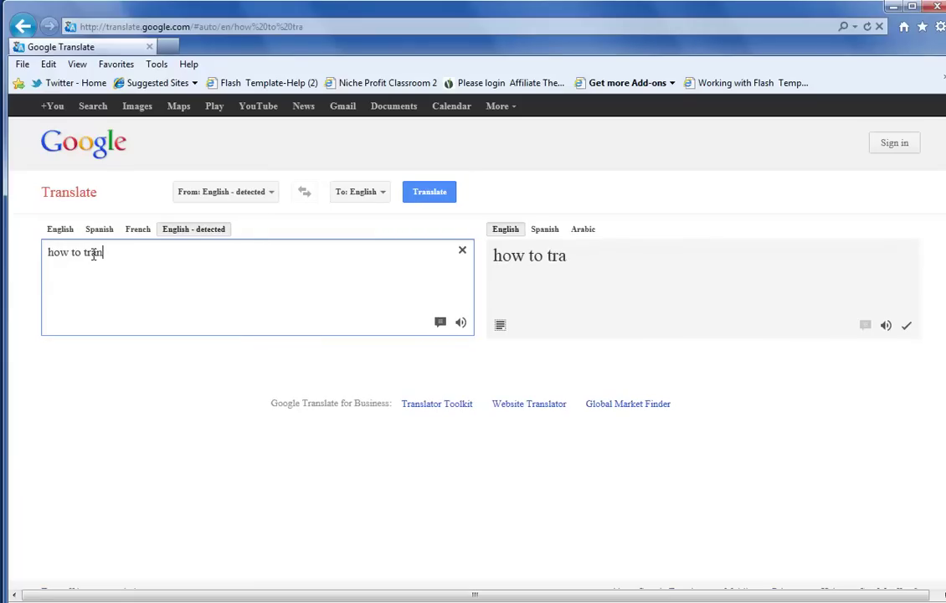
type("slate a w")
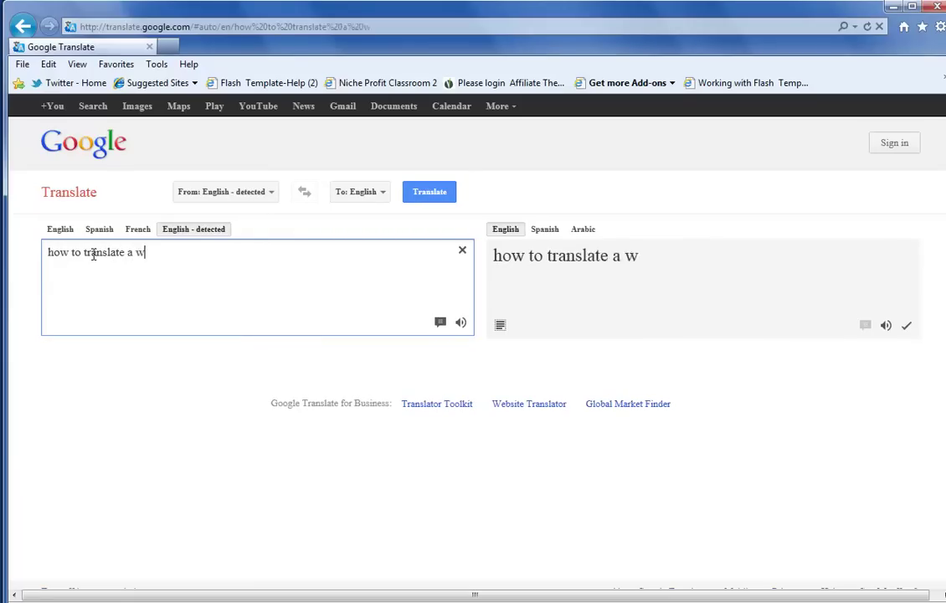
type("ebsti")
key("BackSpace")
key("BackSpace")
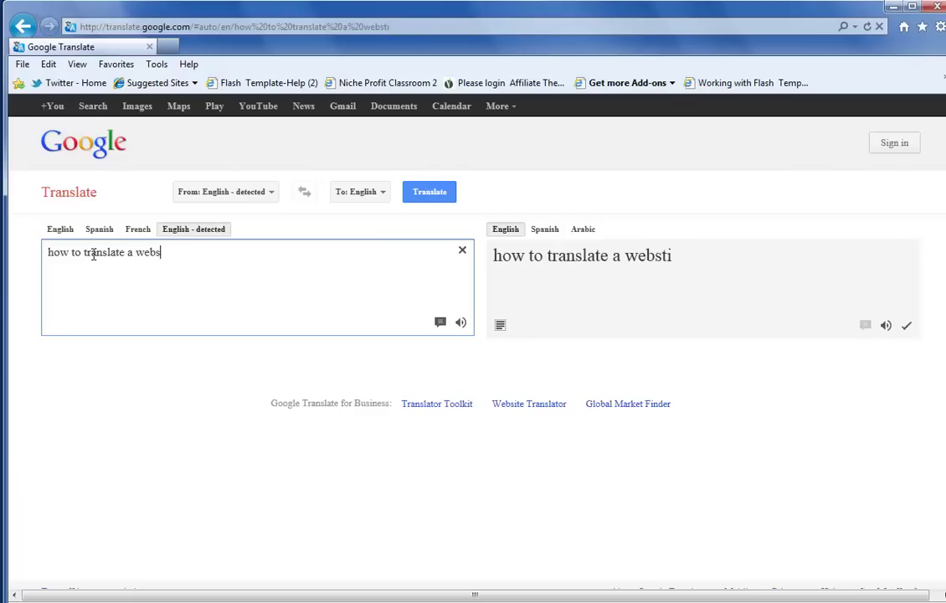
type("ite")
Translate the phrase into Spanish, Arabic, Greek, Filipino and finally Russian.
left_click(542, 238)
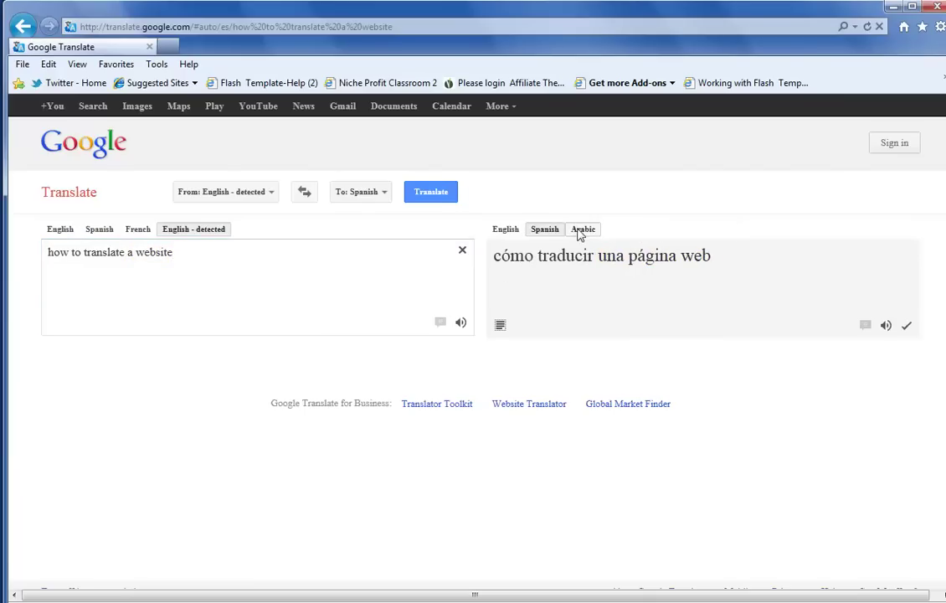
left_click(576, 231)
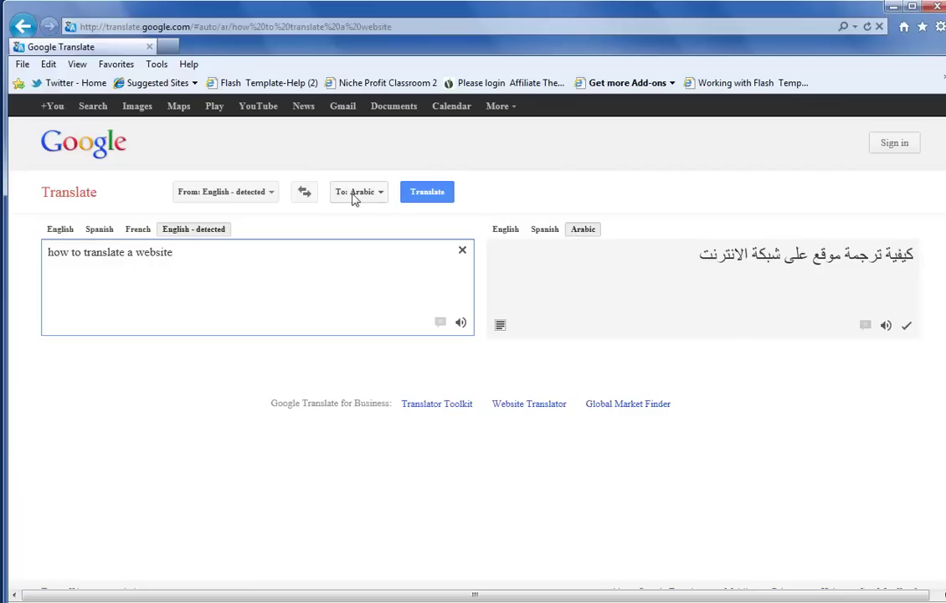
left_click(379, 194)
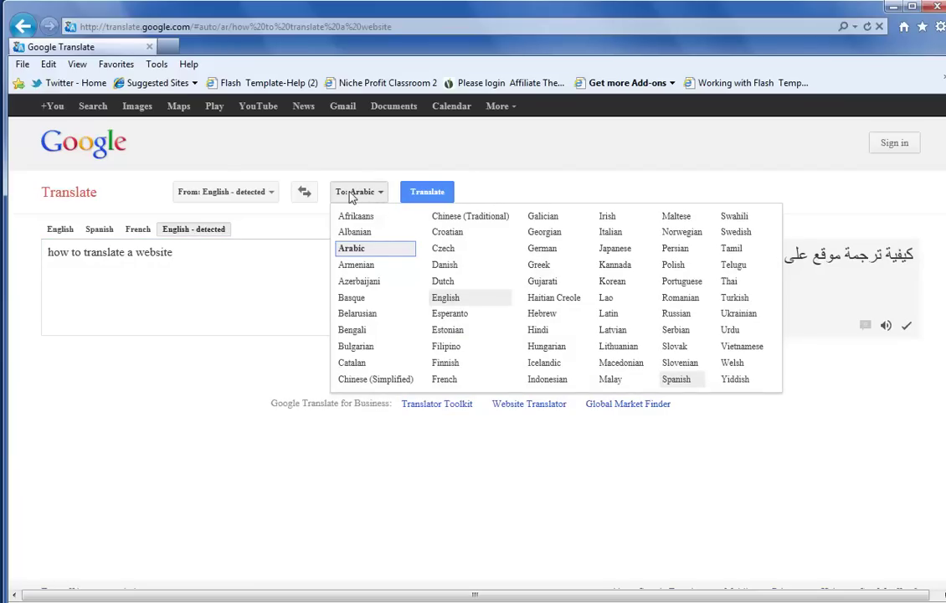
left_click(539, 266)
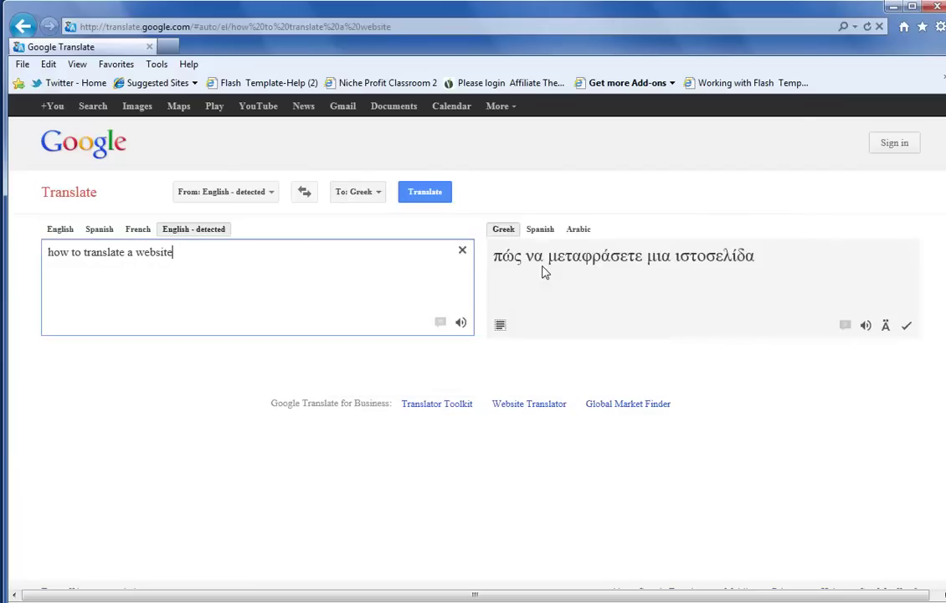
left_click(379, 194)
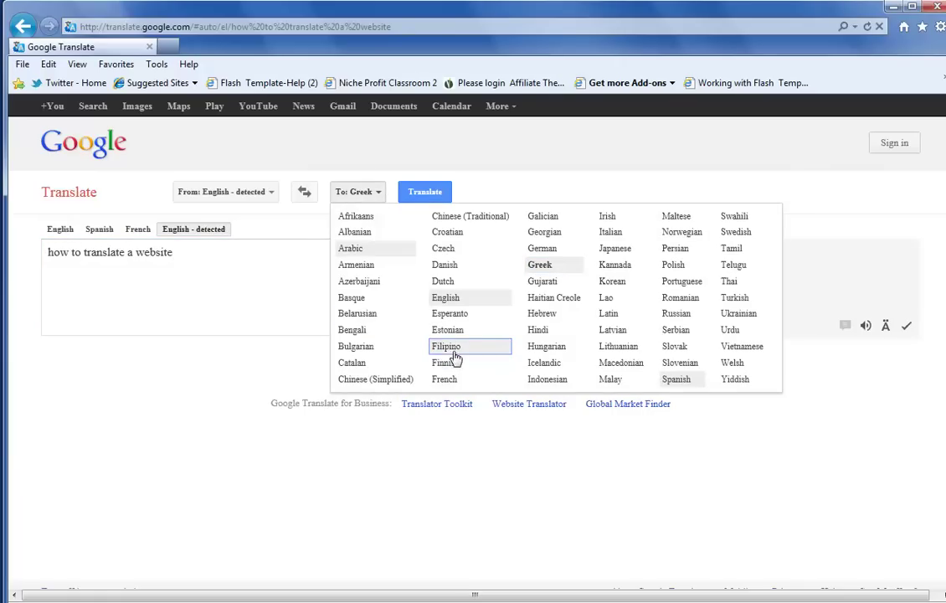
left_click(454, 358)
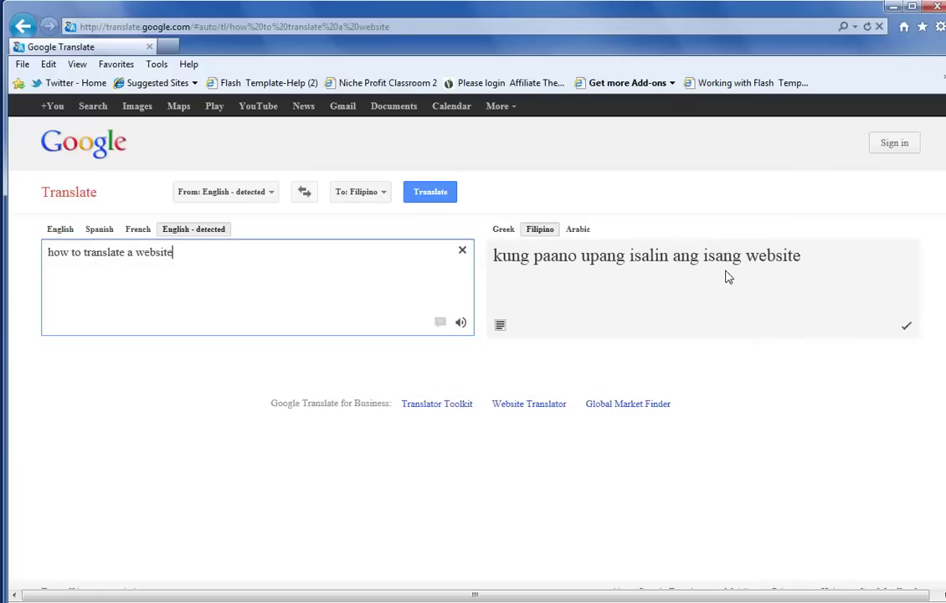
left_click(385, 194)
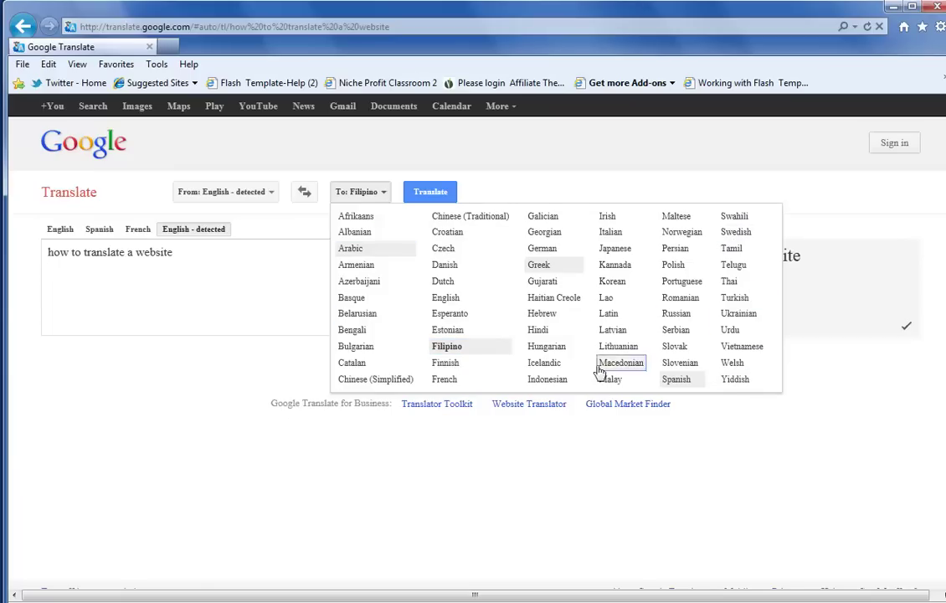
left_click(676, 315)
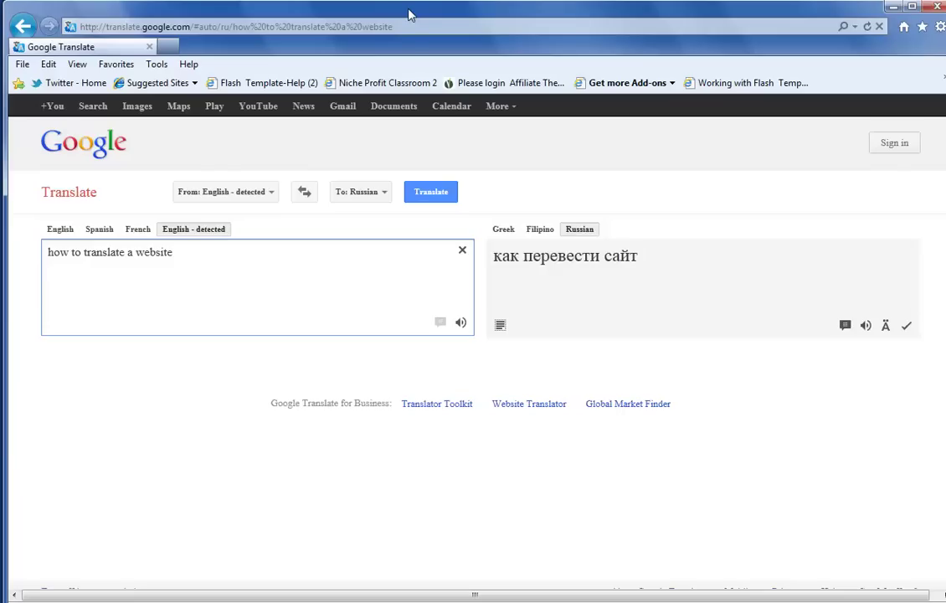
Search google.com for 'yahoo babel fish translator' and scroll the results to Bing Translator.
left_click(406, 28)
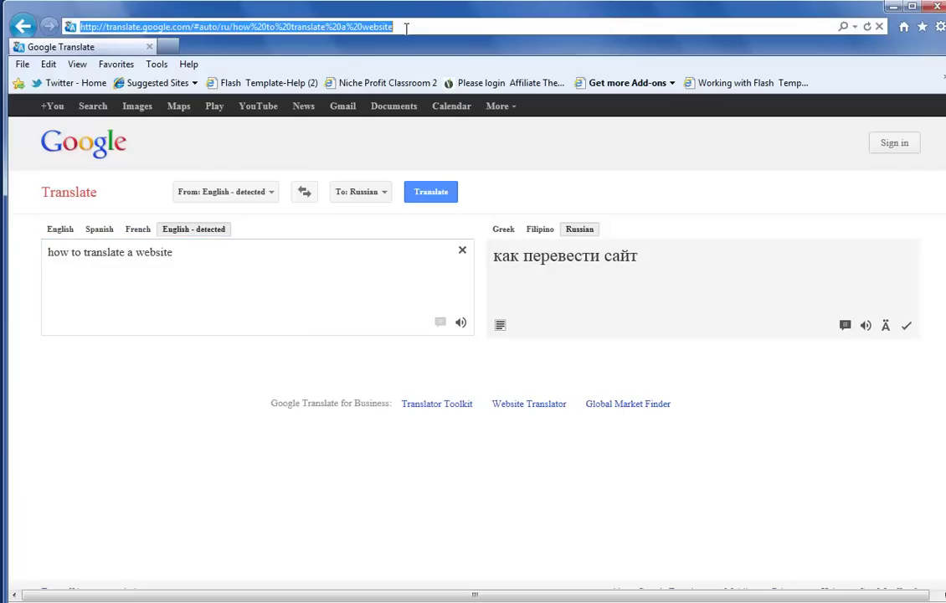
type("google.com/")
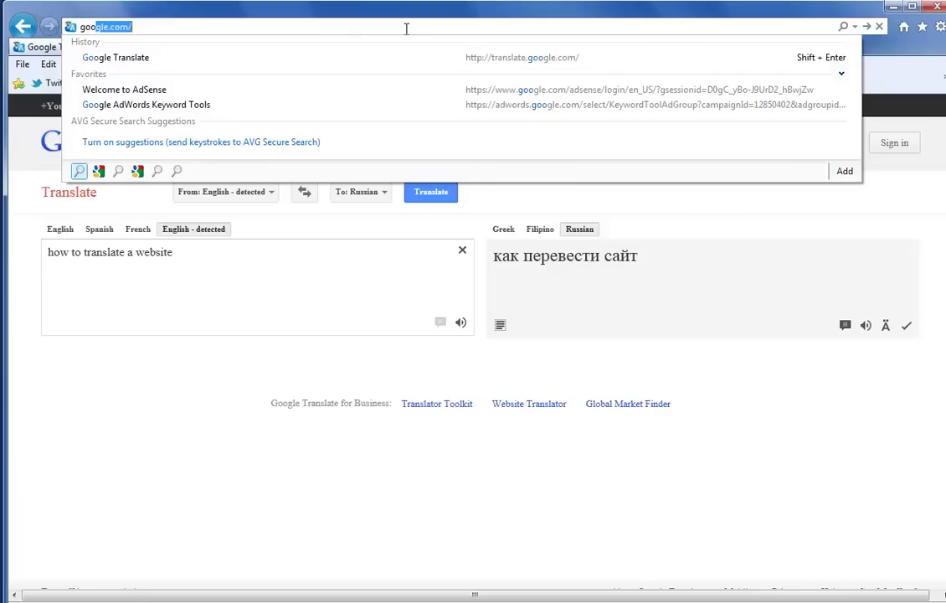
key("Return")
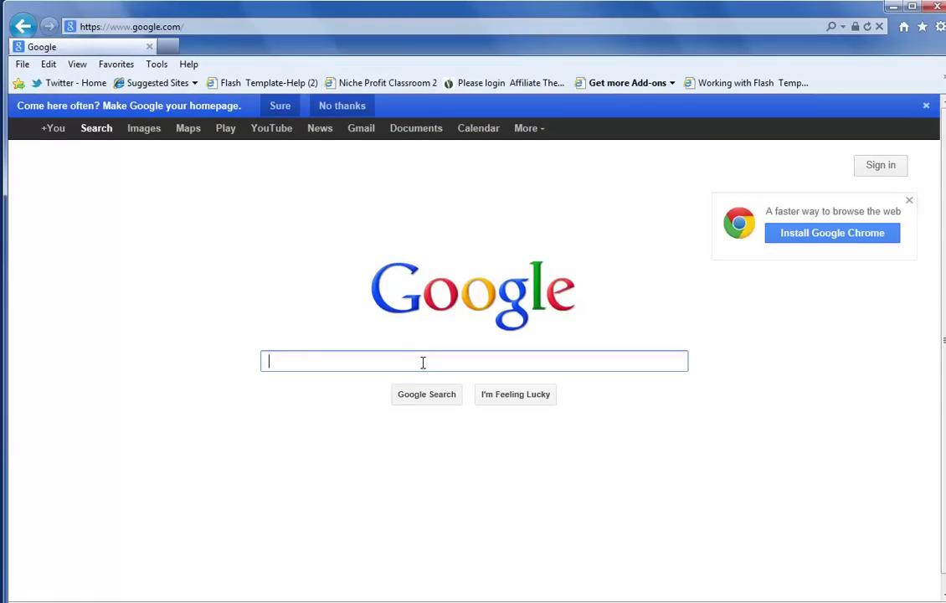
type("yahoo ")
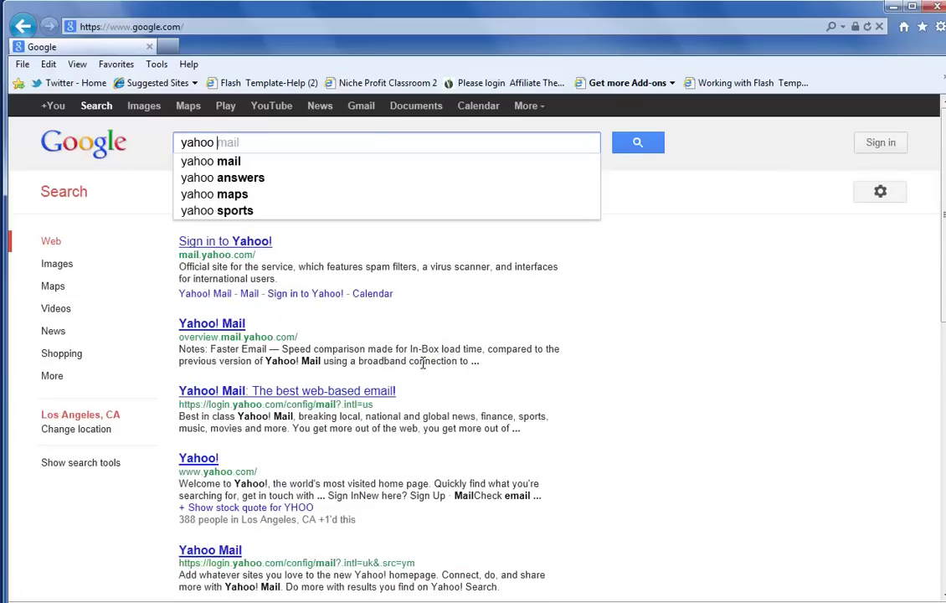
type("bab")
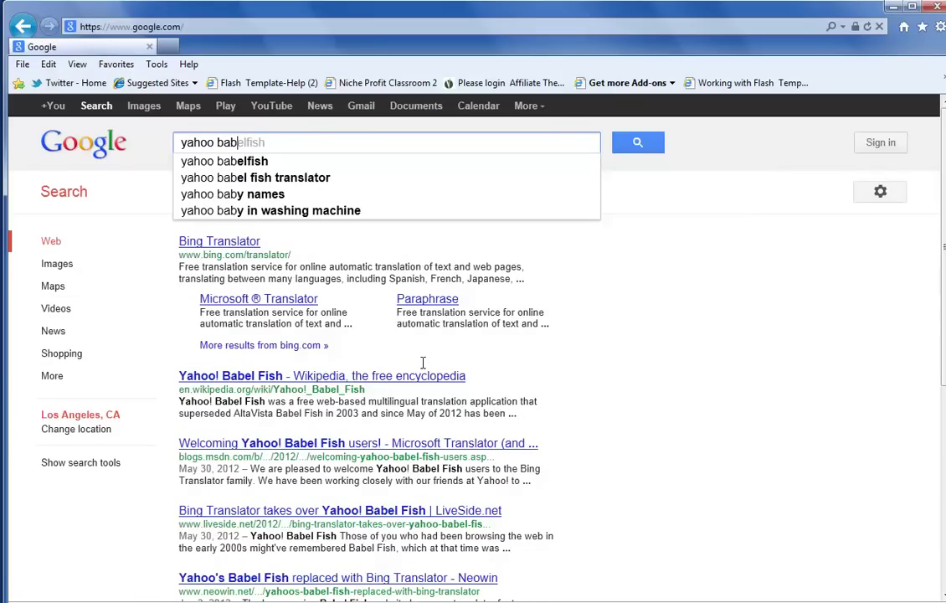
left_click(308, 178)
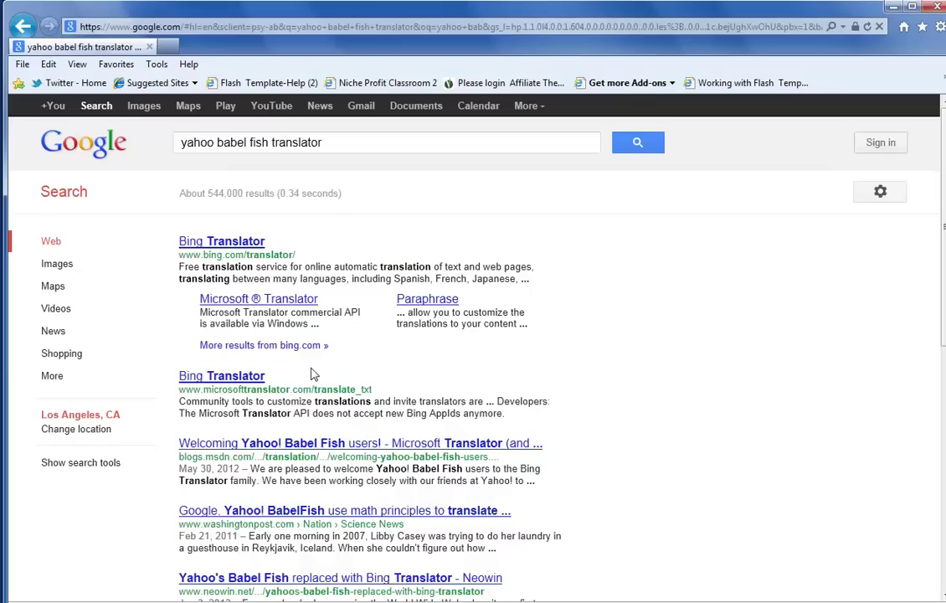
scroll(311, 373, "down", 3)
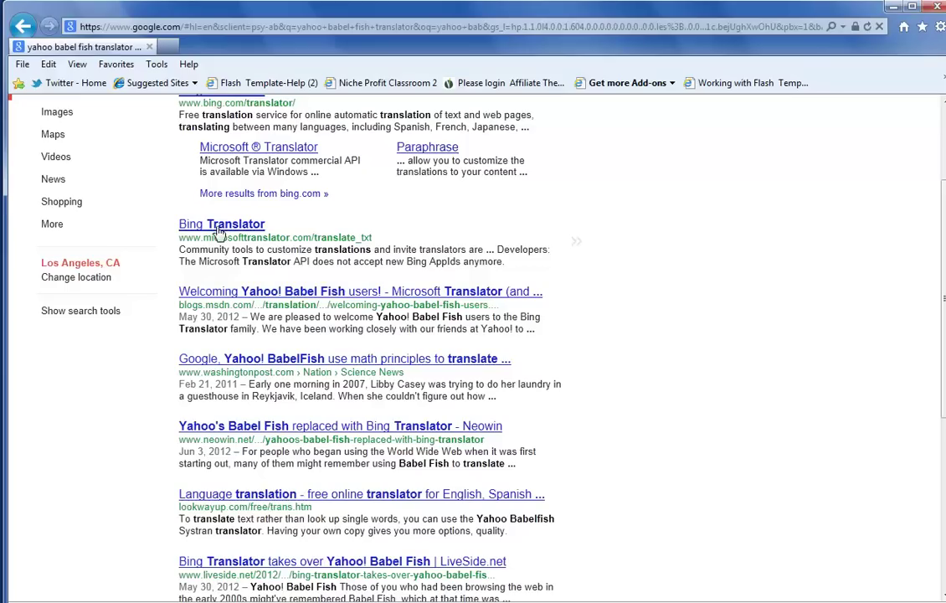
On Bing Translator, translate 'how to translate a website' from auto-detected English into Romanian.
left_click(219, 224)
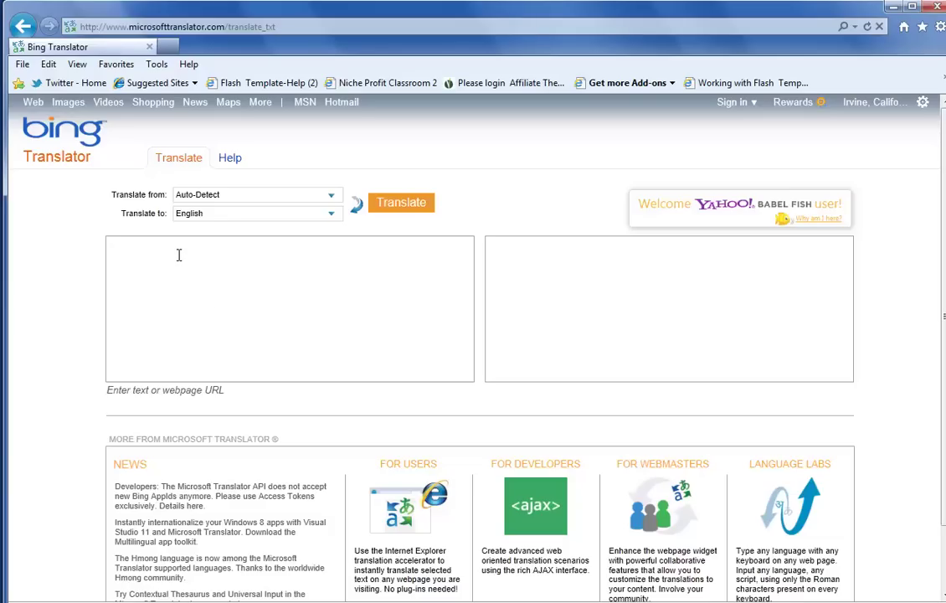
type("how to tran")
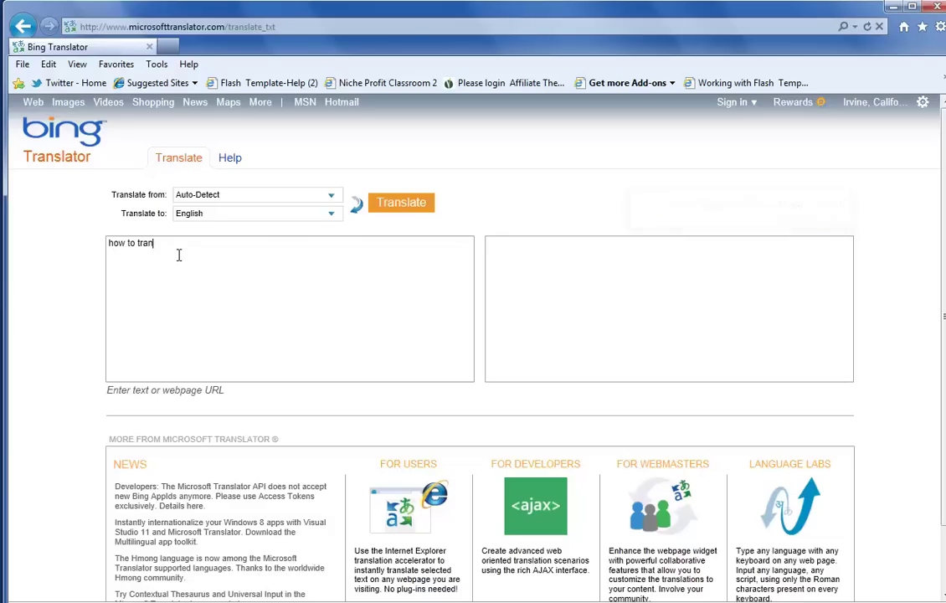
type("slate a website")
left_click(331, 197)
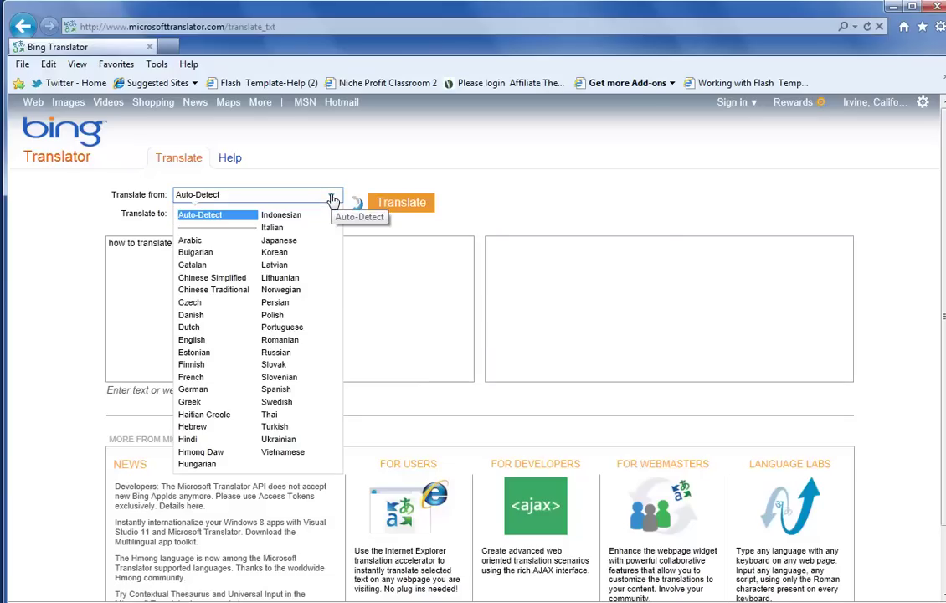
left_click(331, 200)
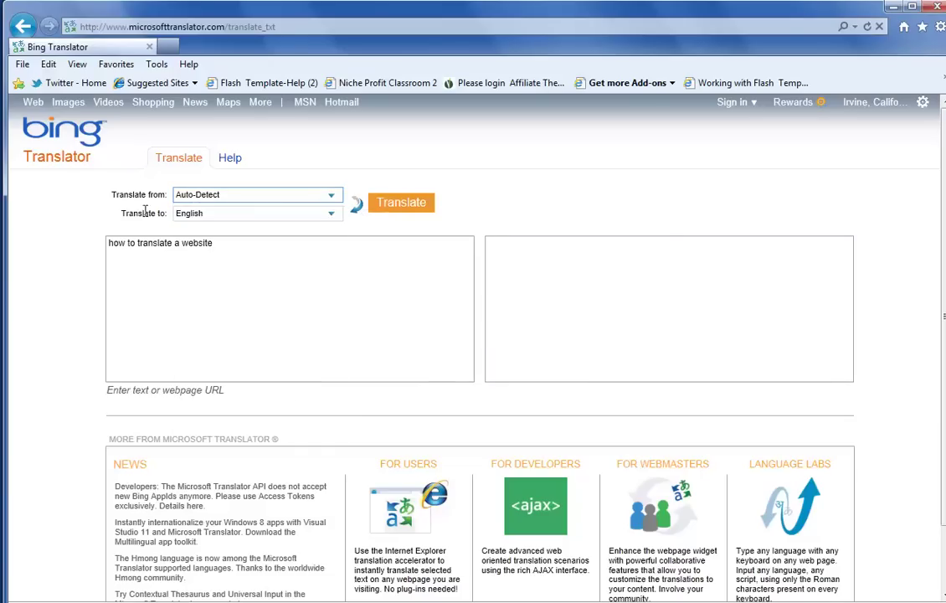
left_click(331, 217)
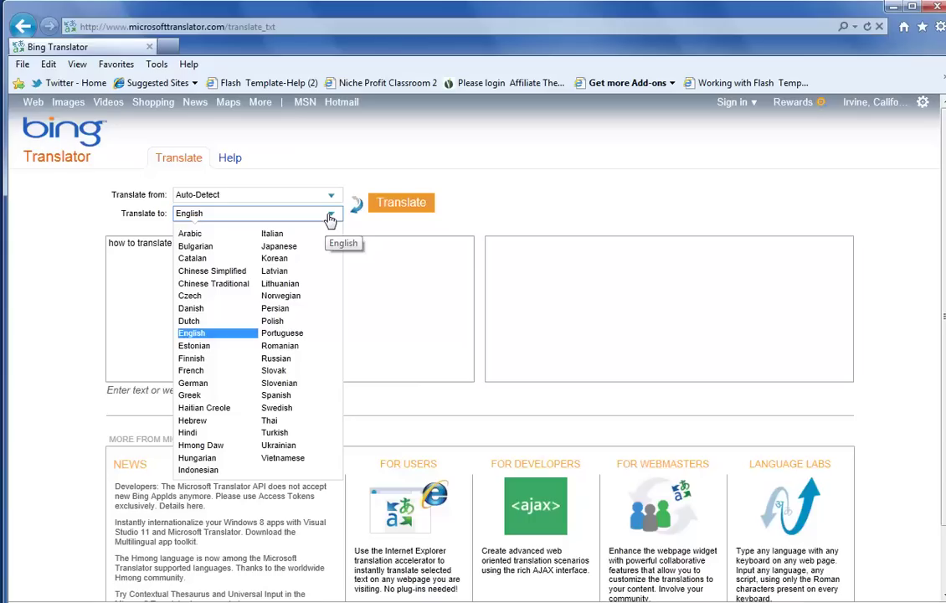
left_click(280, 343)
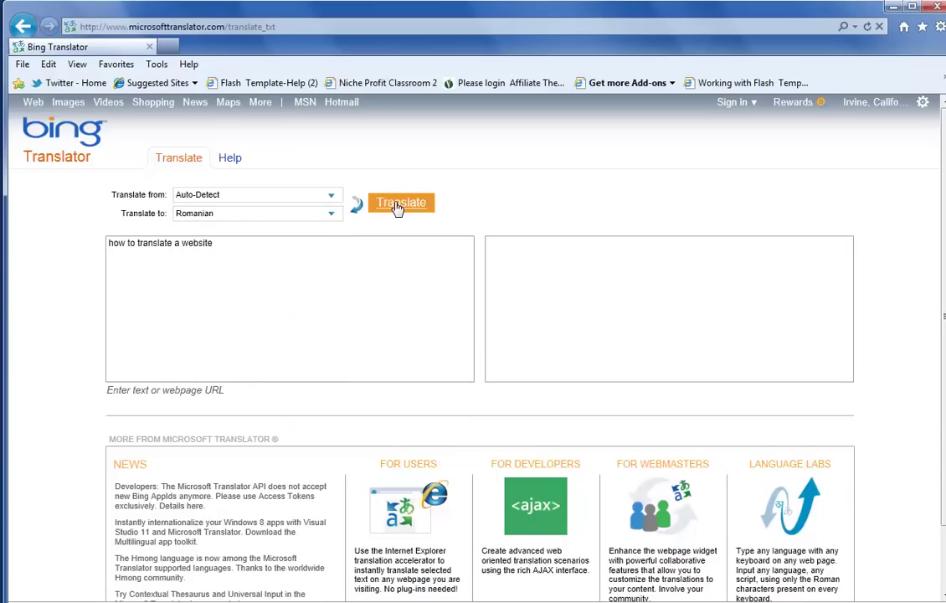
left_click(398, 205)
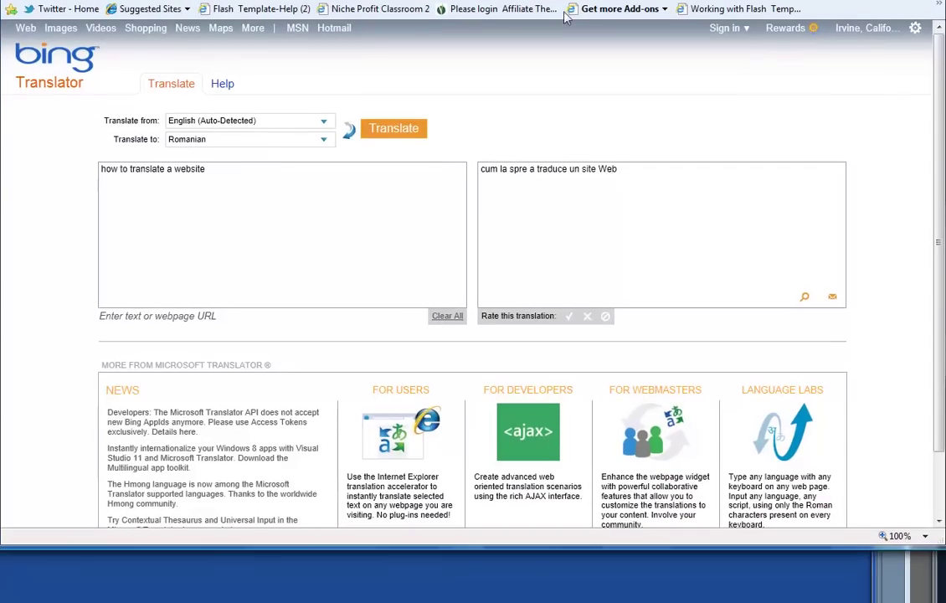
Go to the For Webmasters Translator Widget page from Bing Translator.
scroll(555, 213, "down", 2)
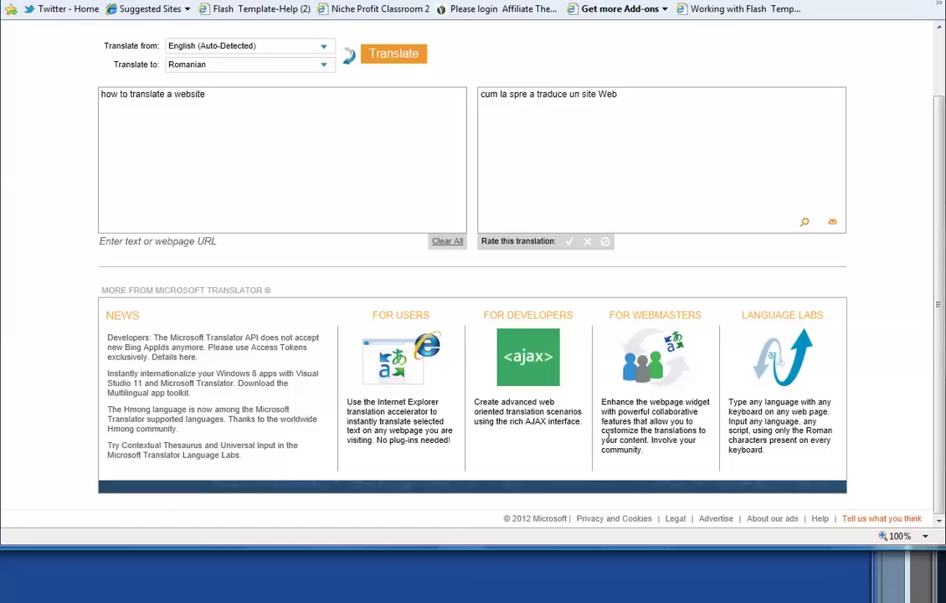
left_click(656, 366)
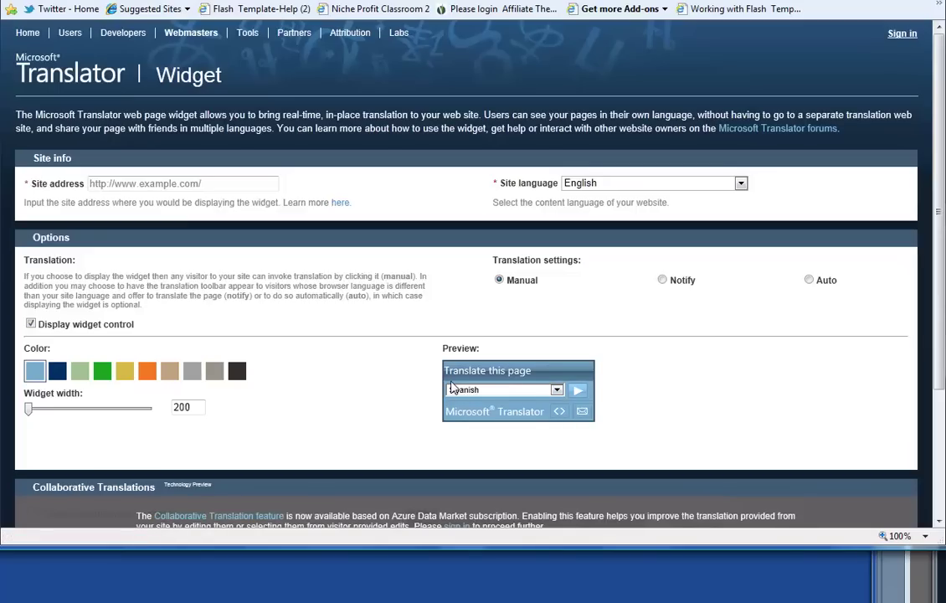
left_click(98, 182)
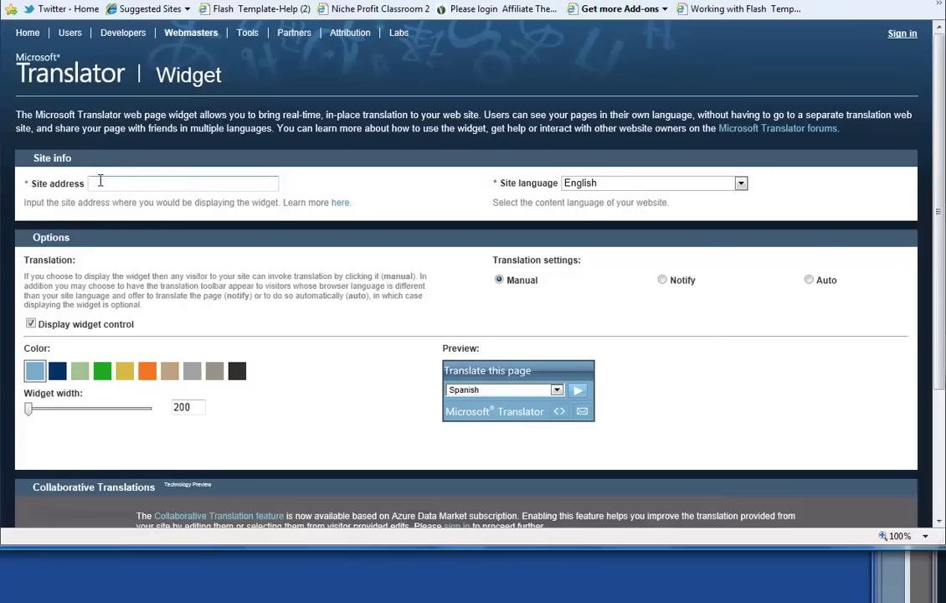
type("http://createawebsitep")
key("BackSpace")
key("BackSpace")
type("plan.com")
Preview the widget colour swatches and settle on grey.
left_click(56, 372)
left_click(80, 373)
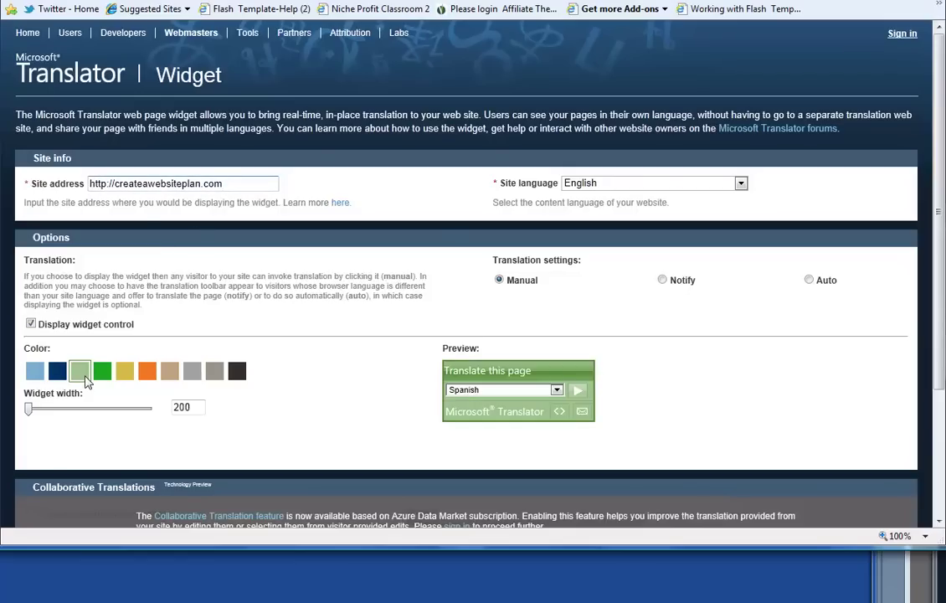
left_click(105, 374)
left_click(125, 373)
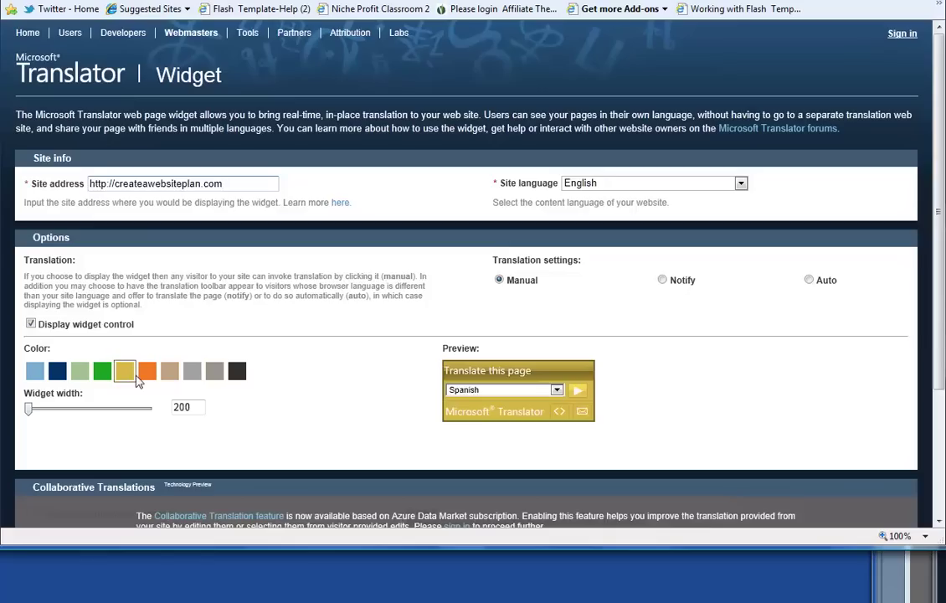
left_click(147, 373)
left_click(169, 374)
left_click(191, 373)
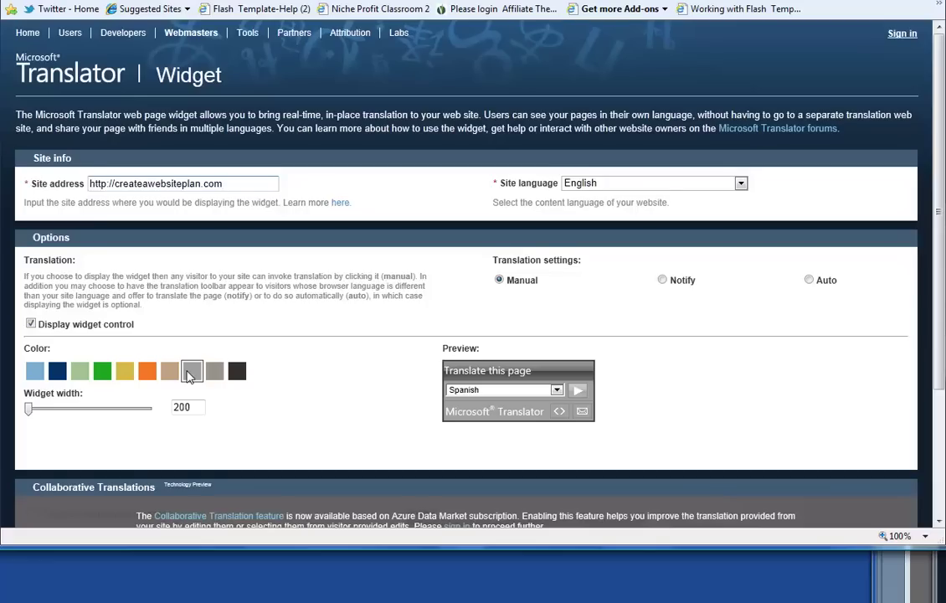
left_click(189, 376)
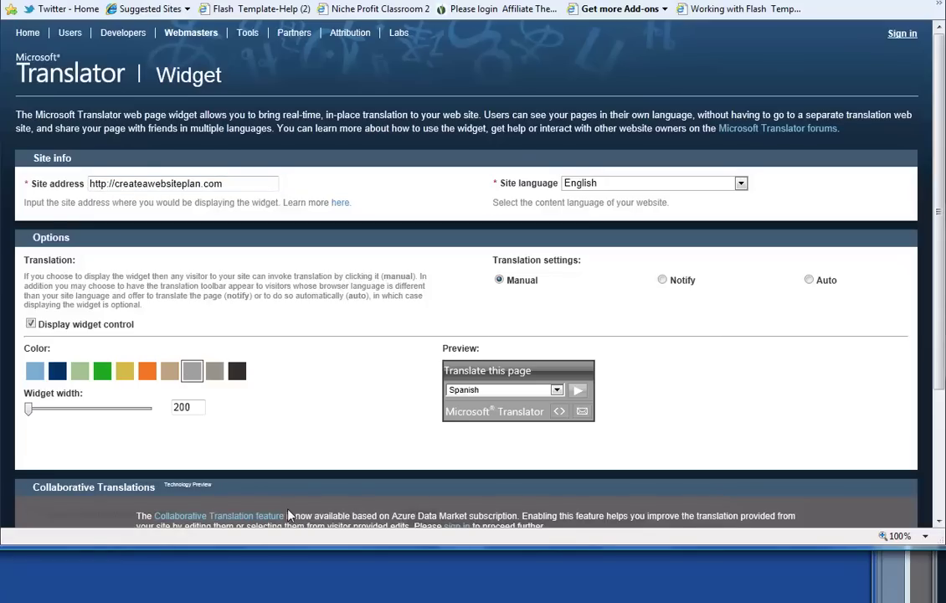
Set the widget width to 209 and accept the Terms of Use.
mouse_move(30, 415)
left_mouse_down()
mouse_move(129, 420)
mouse_move(34, 418)
left_mouse_up()
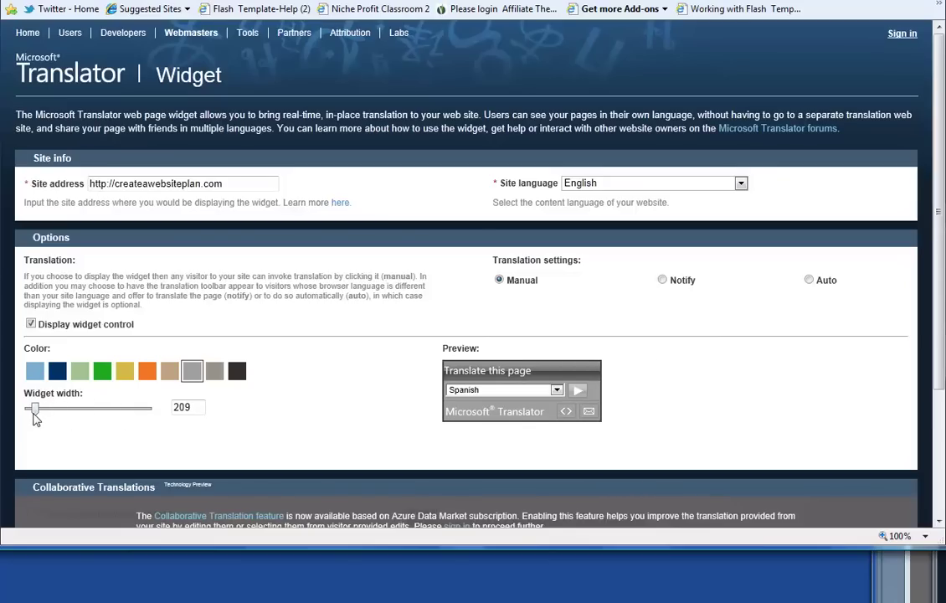
scroll(313, 418, "down", 3)
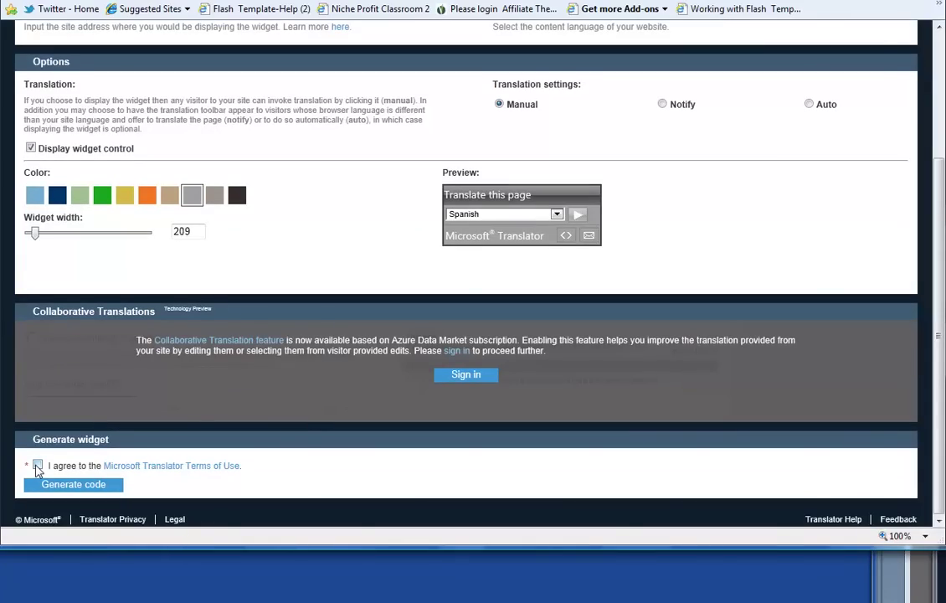
left_click(36, 466)
left_click(36, 466)
Generate and copy the widget embed code, then drag the browser aside to uncover the desktop.
left_click(79, 484)
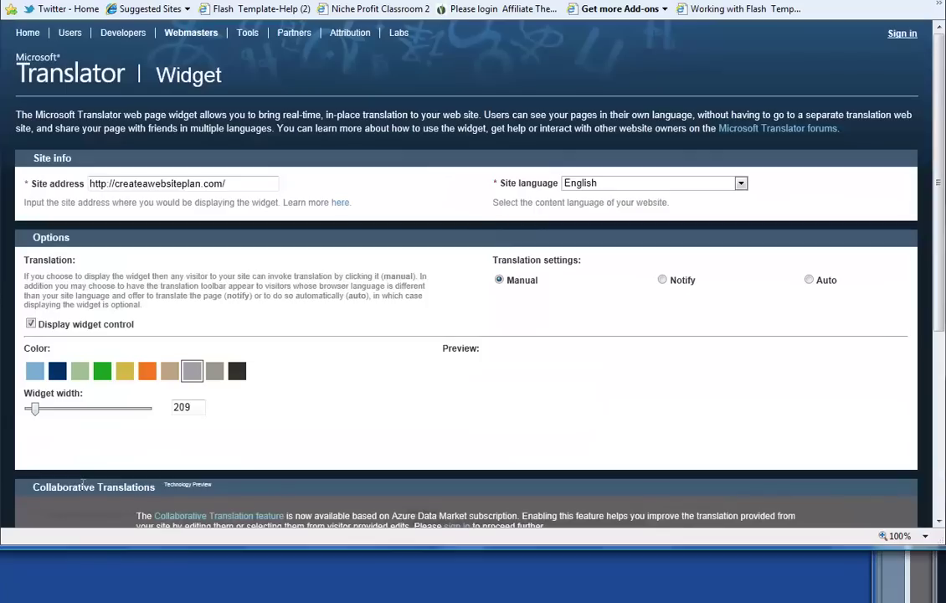
scroll(662, 339, "down", 4)
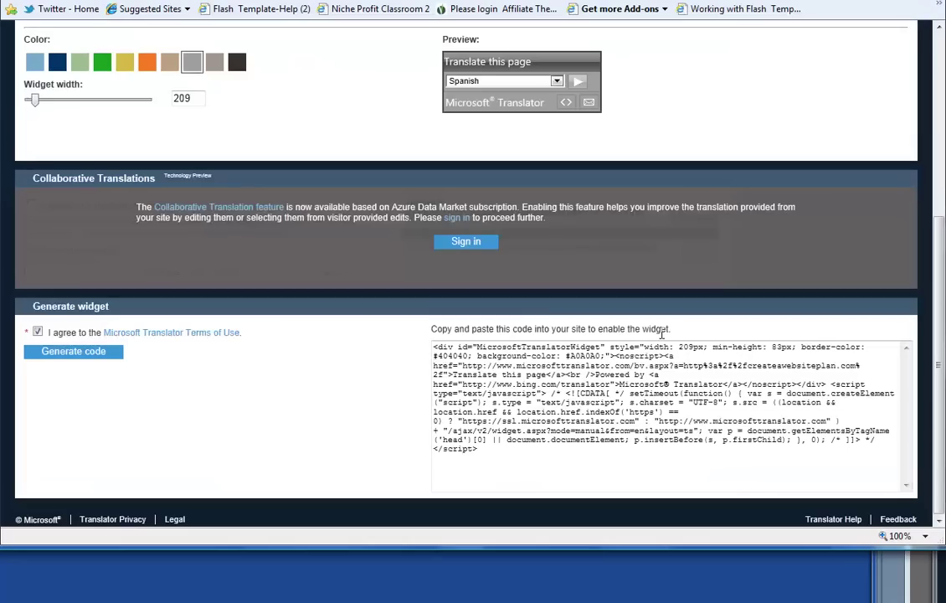
left_click(430, 322)
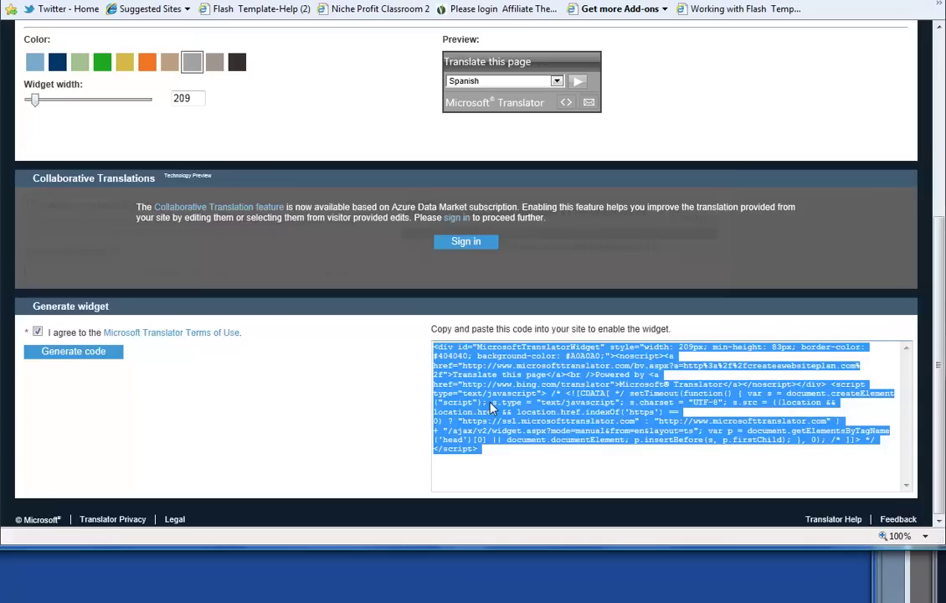
left_click_drag(456, 450, 461, 356)
right_click(461, 356)
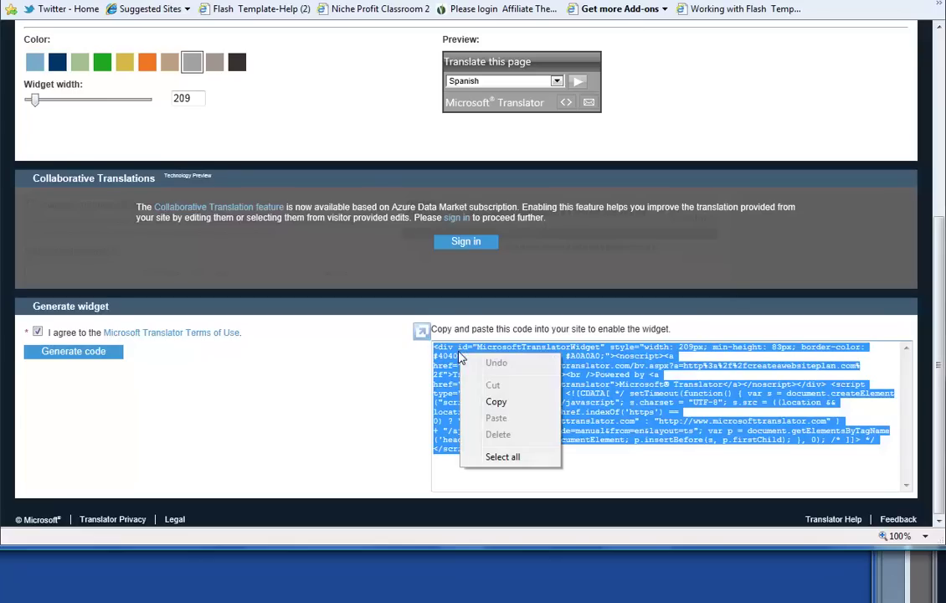
left_click(497, 402)
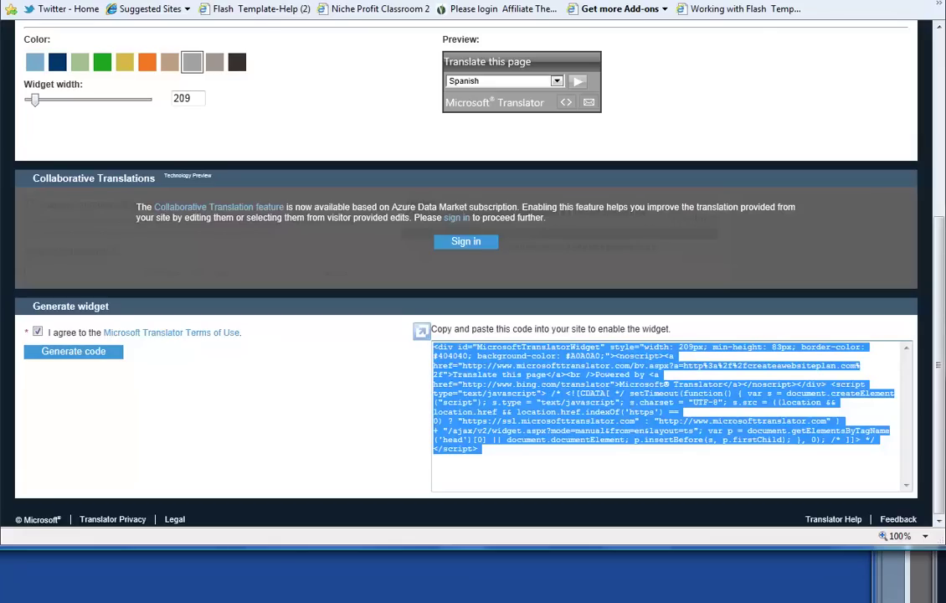
left_click_drag(37, 4, 774, 82)
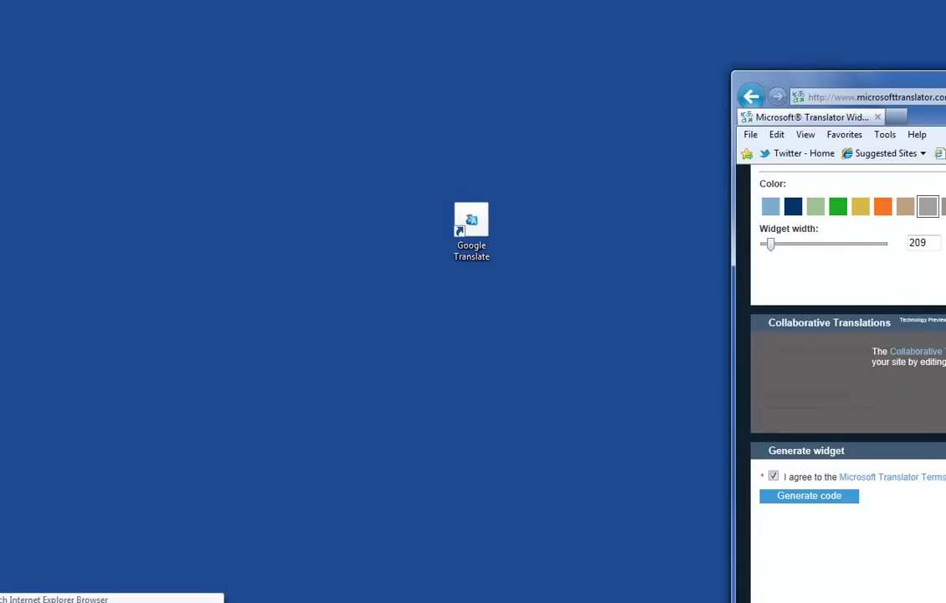
Load createawebsiteplan.com/wp-admin in a new Internet Explorer window.
left_click(25, 599)
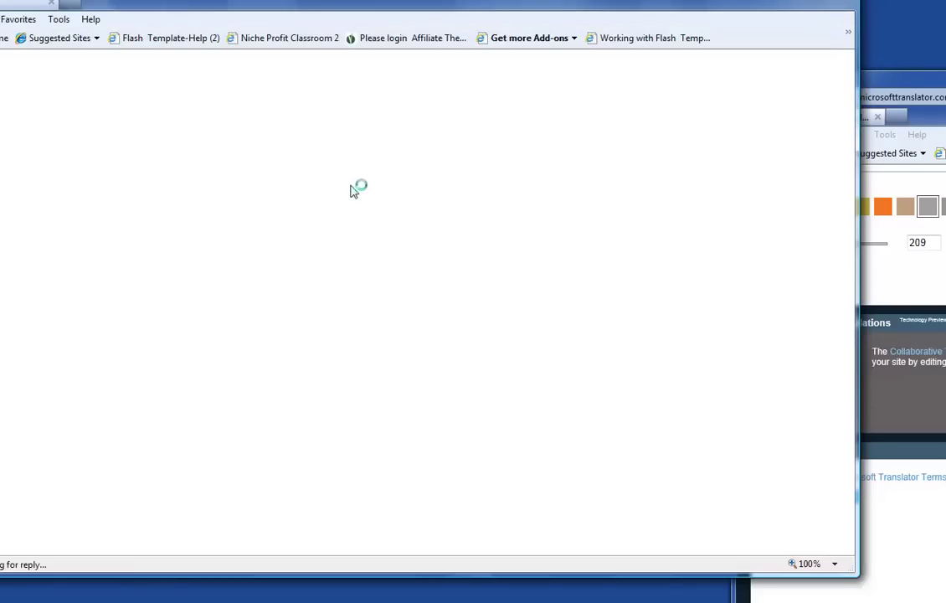
left_click_drag(15, 29, 257, 105)
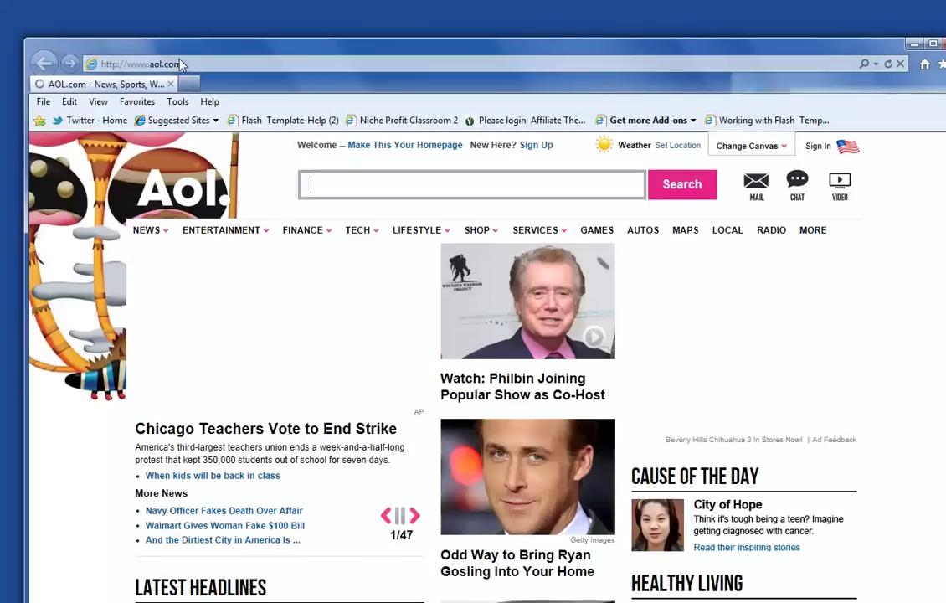
left_click(306, 96)
type("createawebsiteplan")
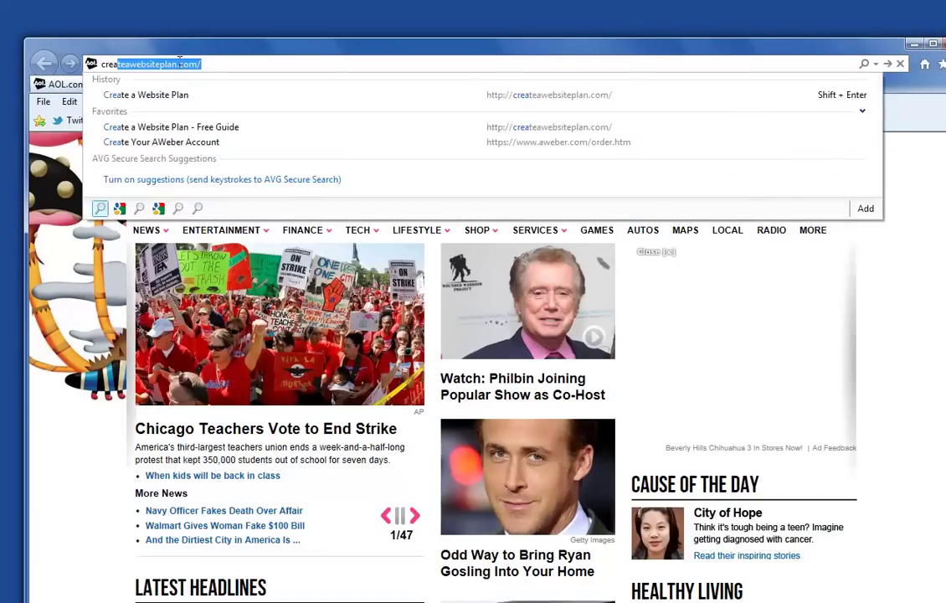
key("Return")
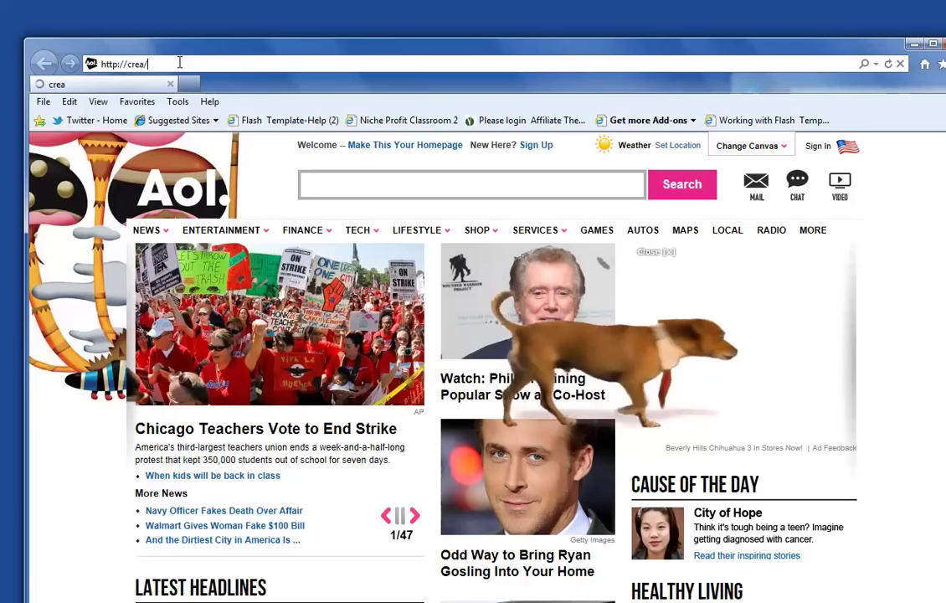
left_click(179, 62)
type("createawebsiteplan.com/")
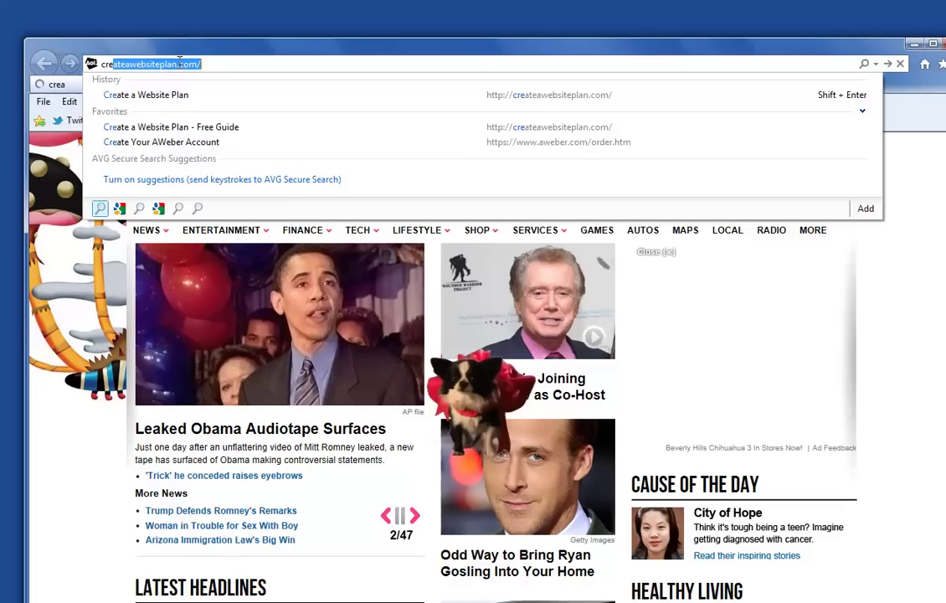
key("Return")
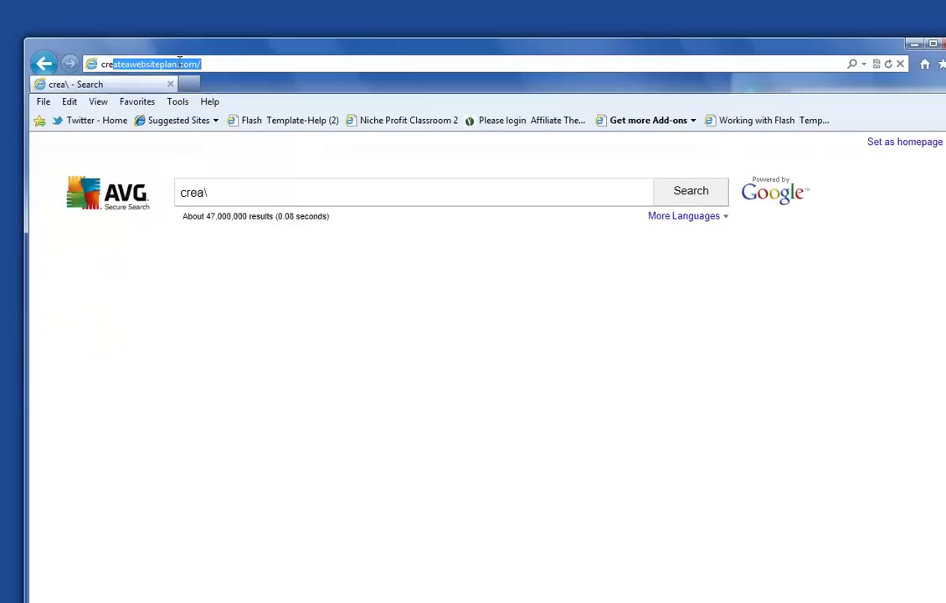
left_click(225, 62)
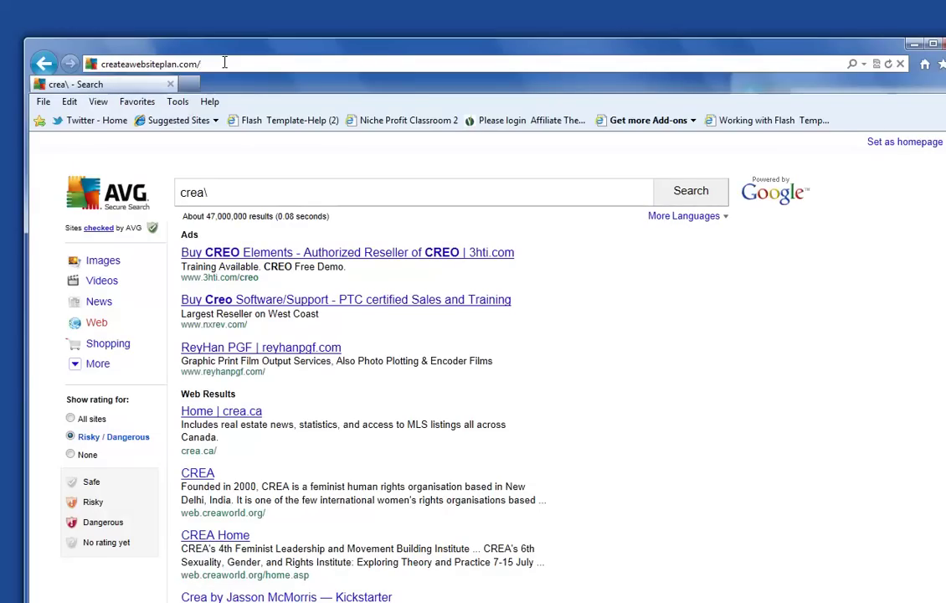
type("wp-am")
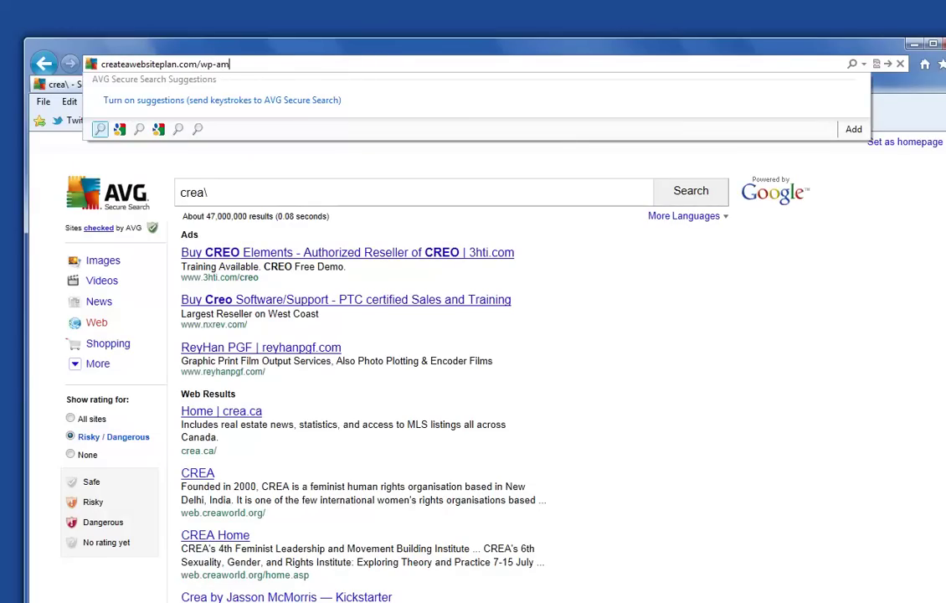
key("BackSpace")
key("BackSpace")
key("BackSpace")
key("BackSpace")
key("Return")
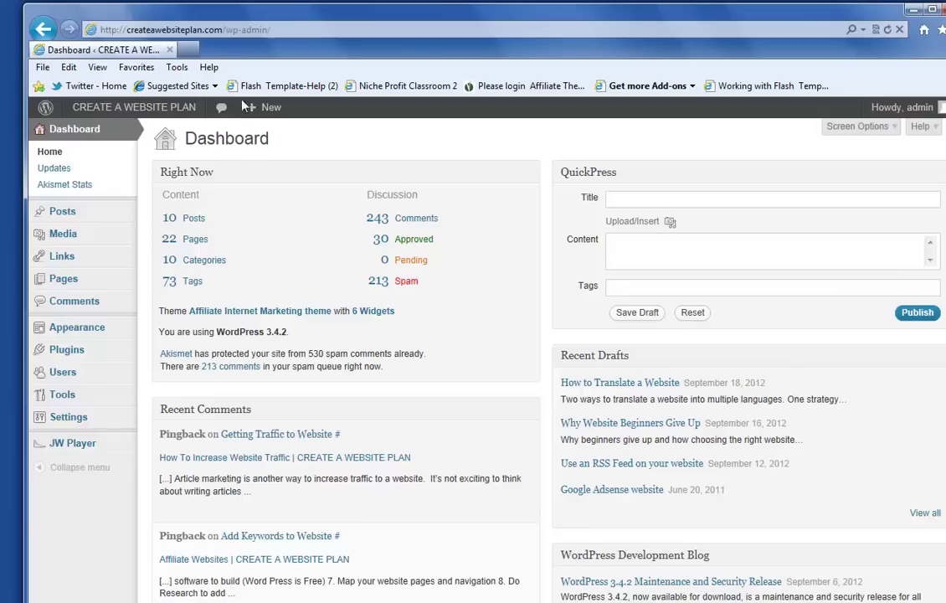
mouse_move(80, 349)
mouse_move(65, 449)
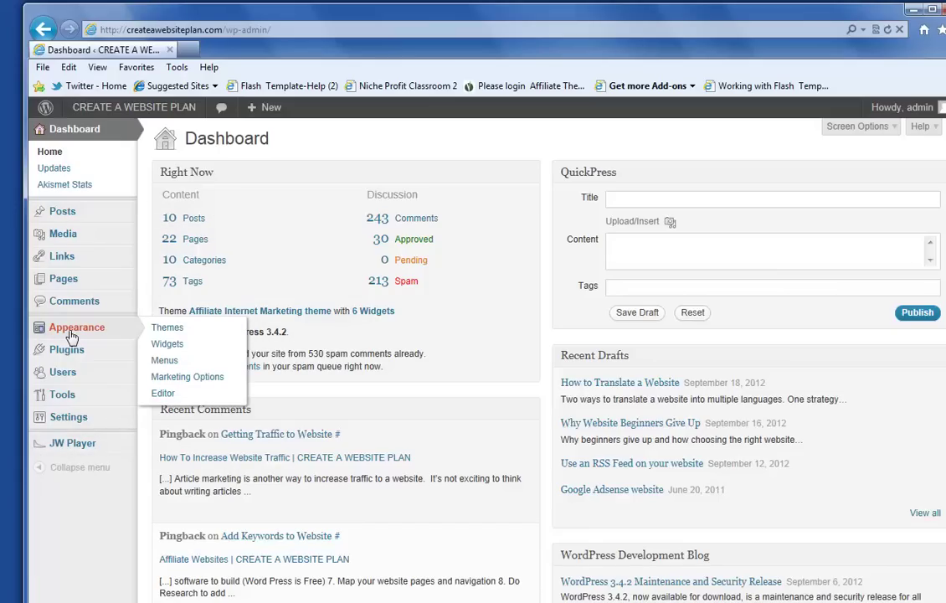
left_click(167, 345)
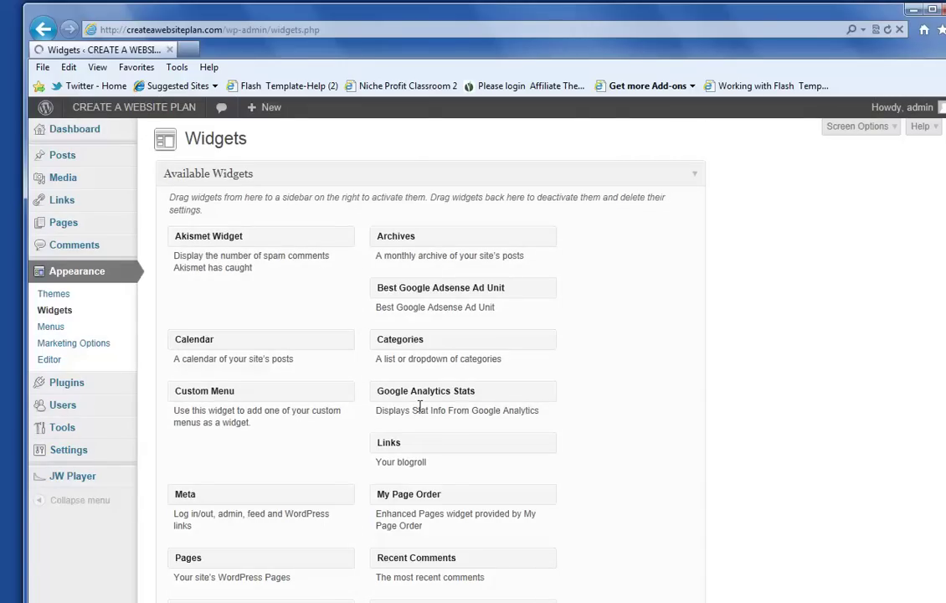
scroll(422, 400, "down", 3)
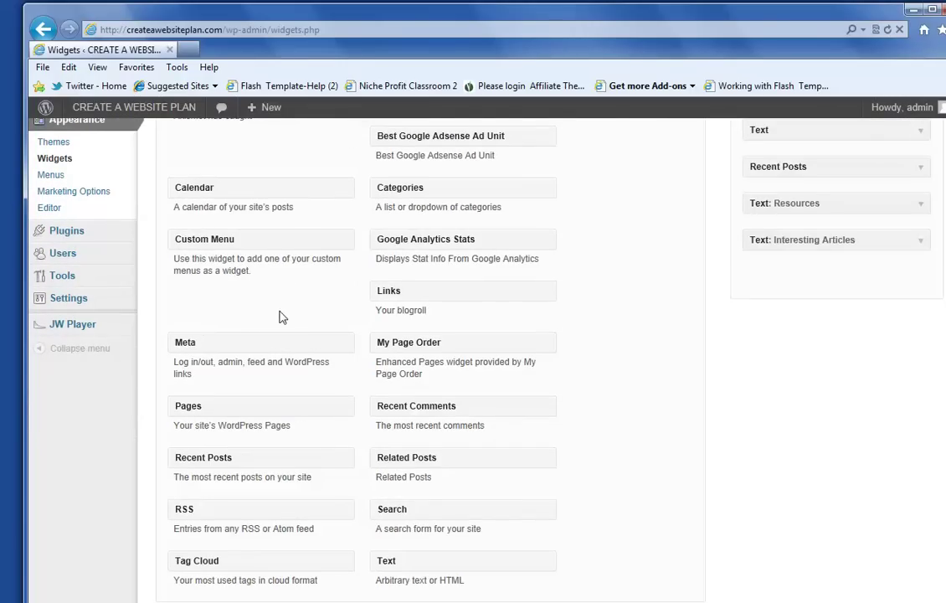
scroll(280, 314, "down", 2)
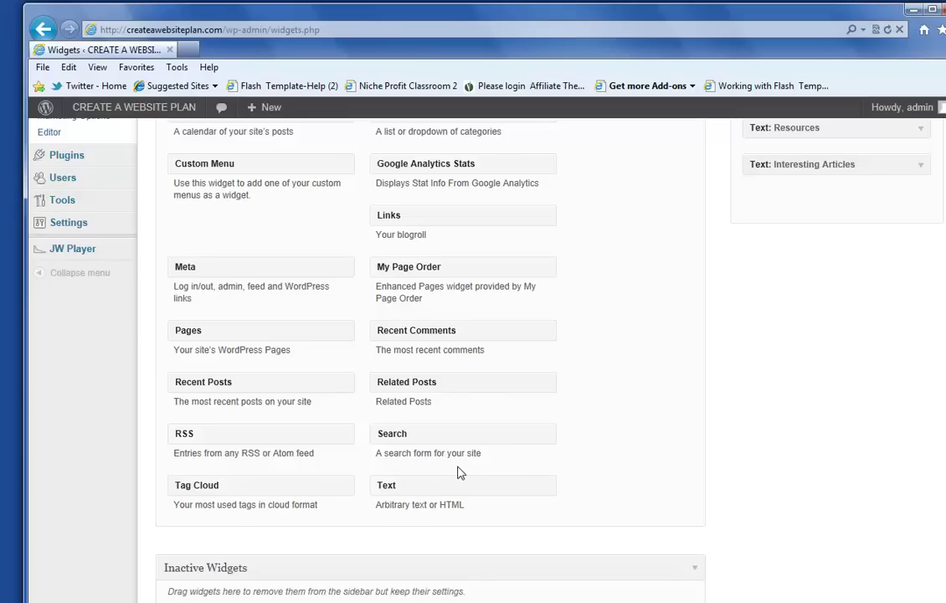
scroll(458, 468, "down", 6)
scroll(458, 466, "down", 3)
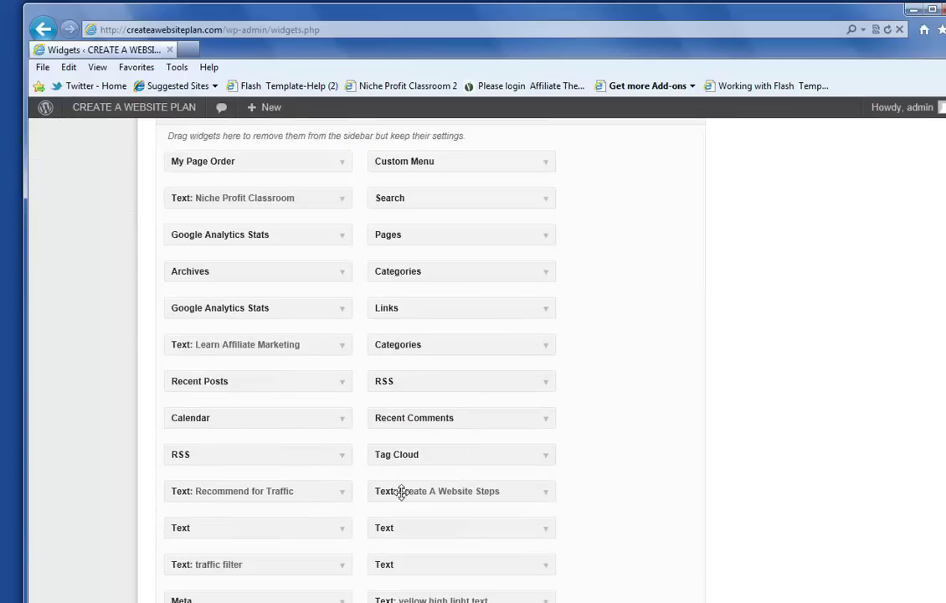
scroll(334, 410, "down", 3)
scroll(333, 406, "up", 10)
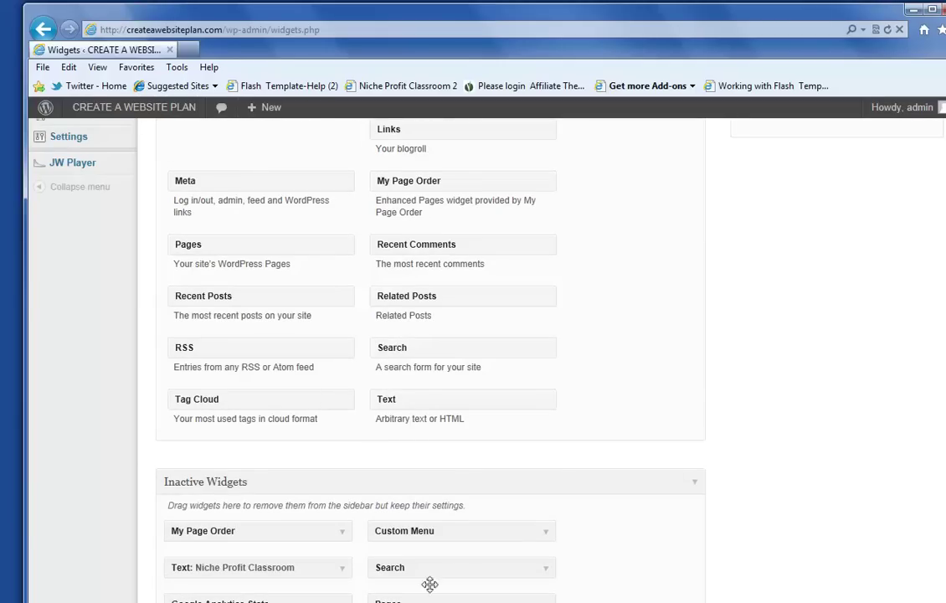
scroll(383, 469, "up", 3)
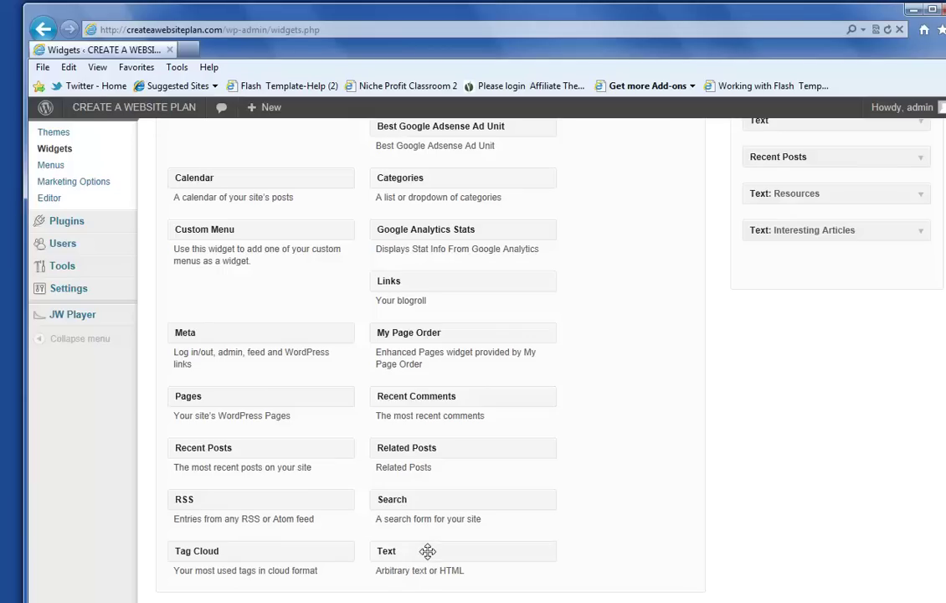
Add a sidebar Text widget with the pasted Microsoft Translator code, save it, and visit the site.
left_click_drag(428, 550, 799, 270)
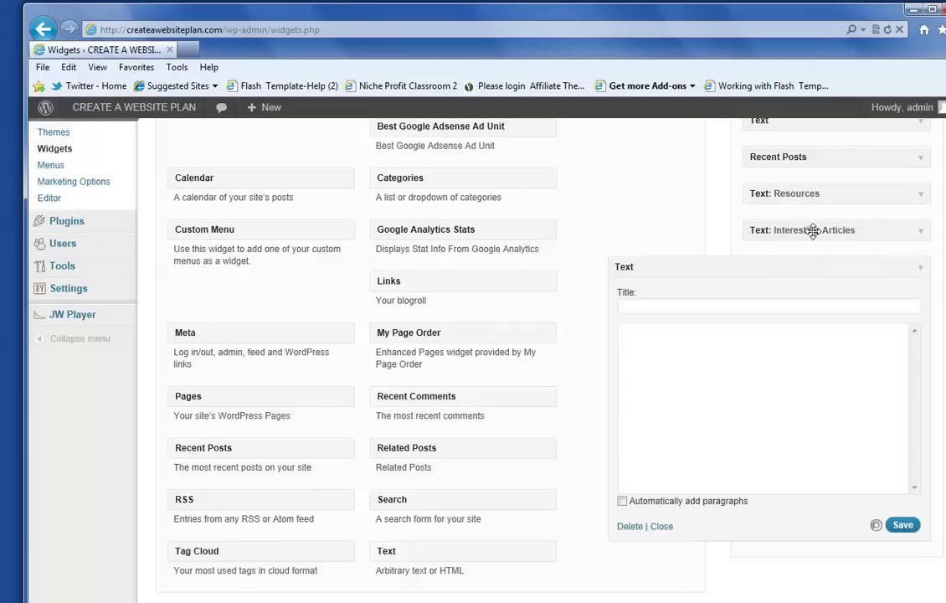
left_click(644, 344)
right_click(645, 346)
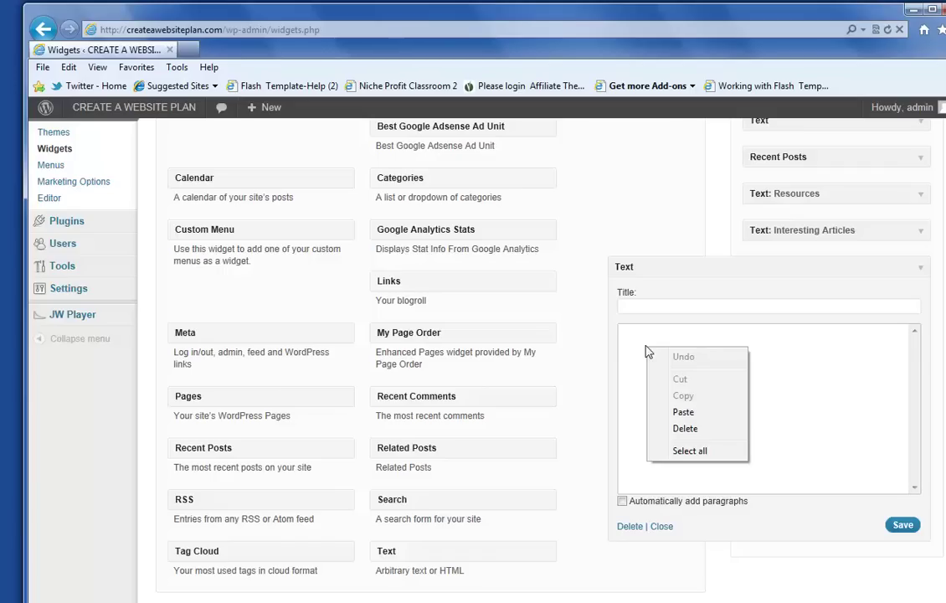
left_click(694, 415)
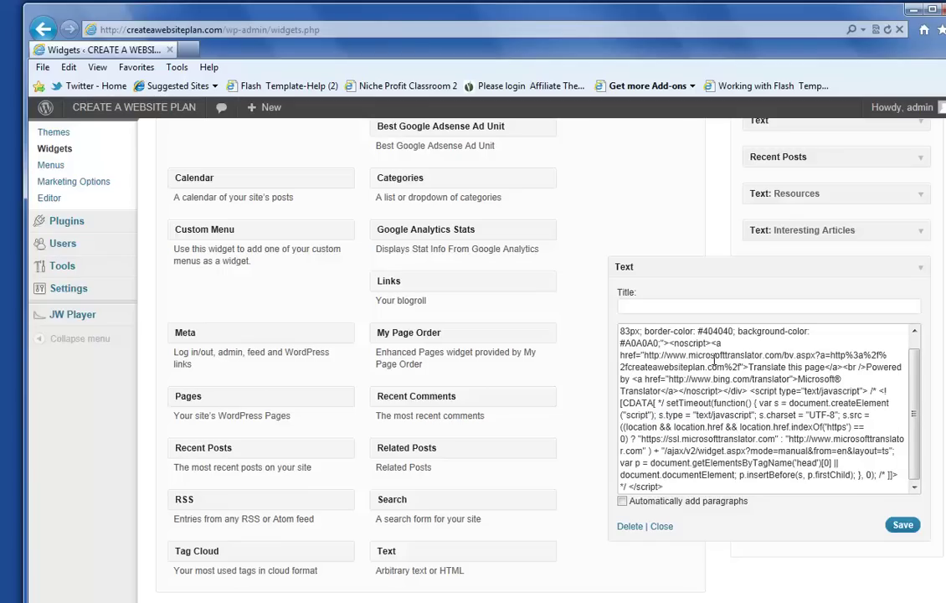
left_click(902, 526)
left_click(662, 527)
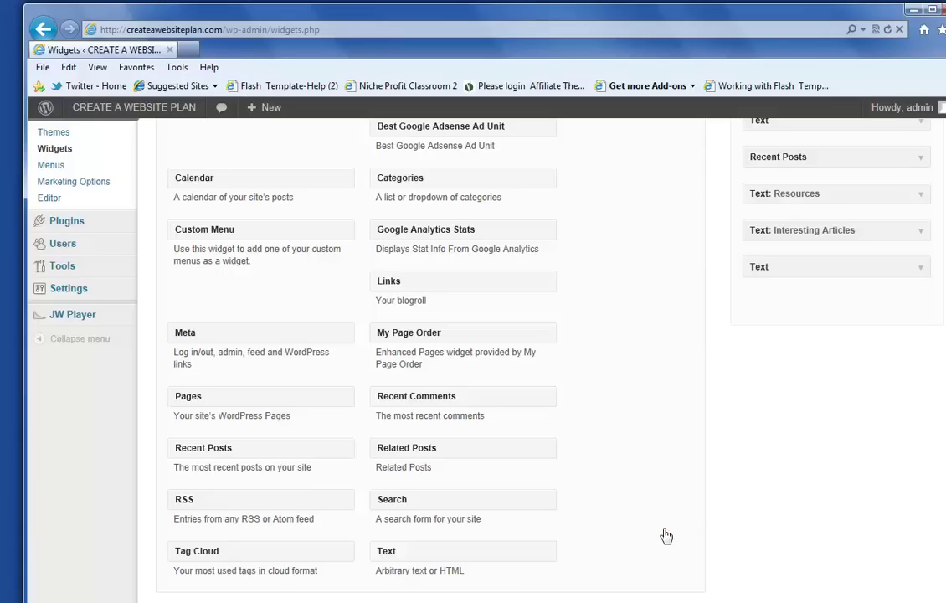
left_click(143, 112)
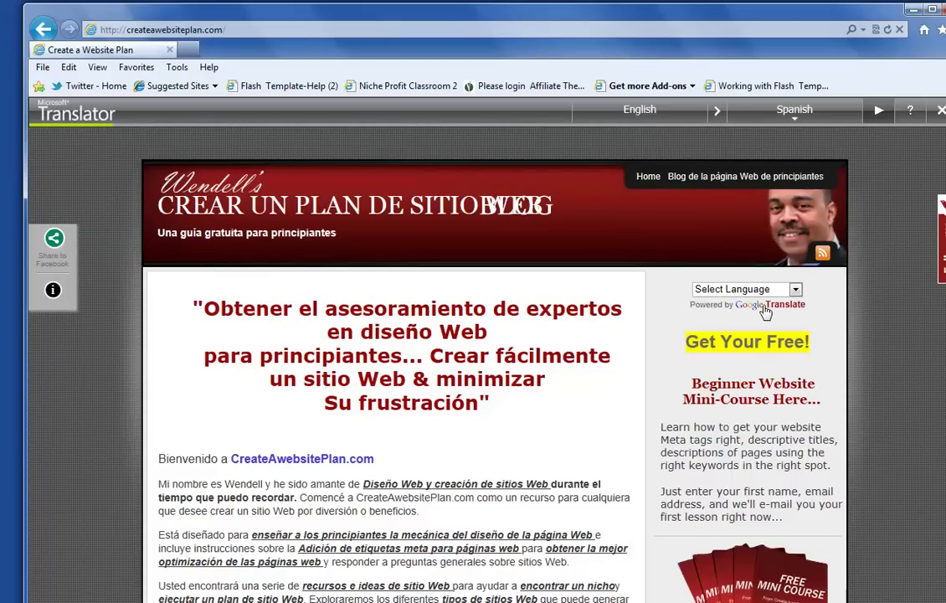
Check the footer's Translate this page language list, then return to the Widgets admin.
scroll(764, 312, "down", 3)
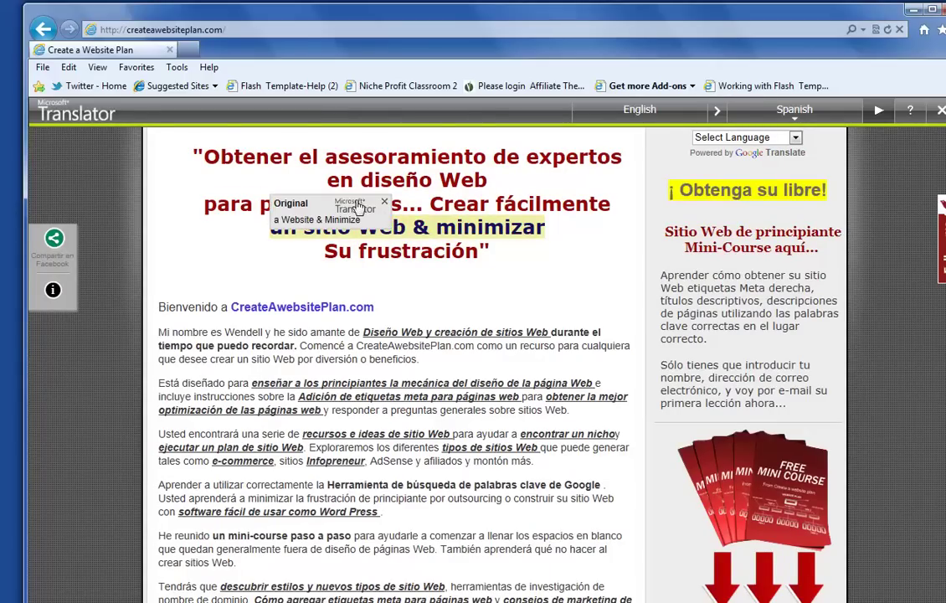
scroll(481, 227, "down", 9)
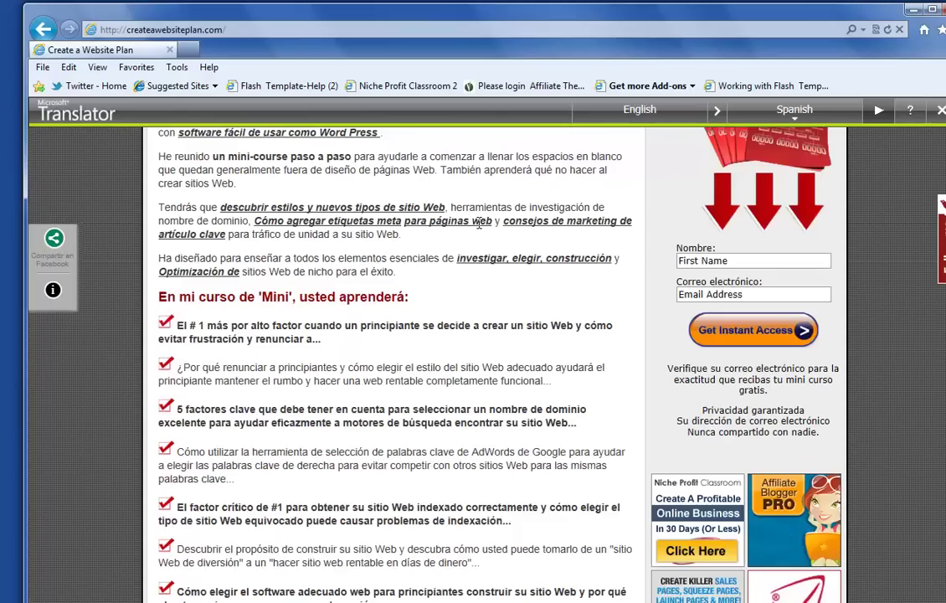
scroll(481, 228, "down", 12)
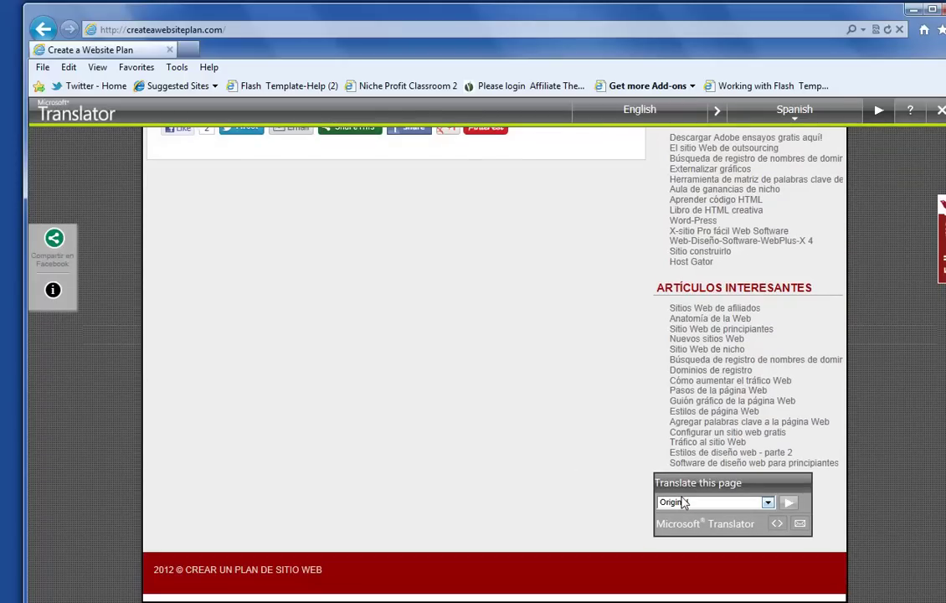
scroll(627, 416, "up", 20)
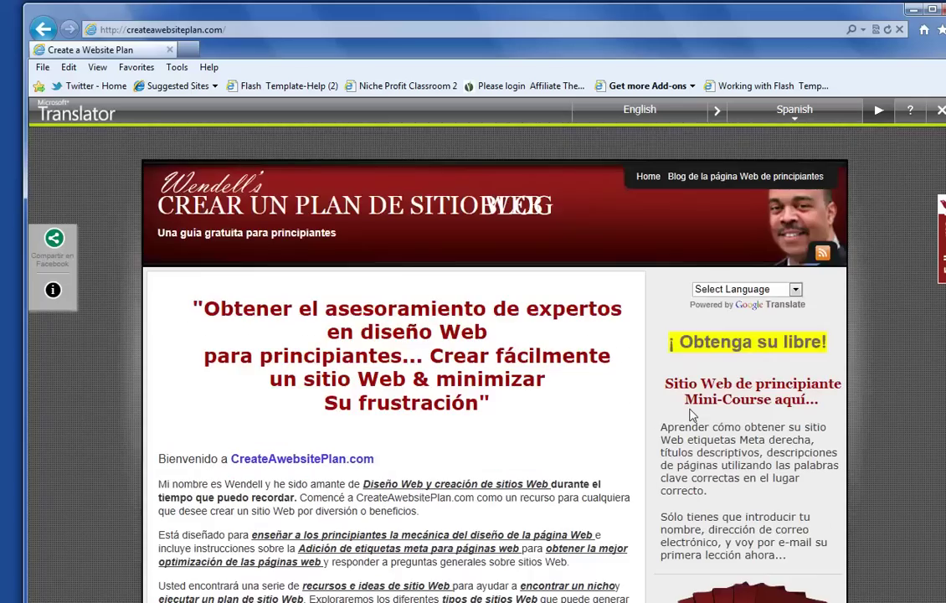
scroll(691, 415, "down", 10)
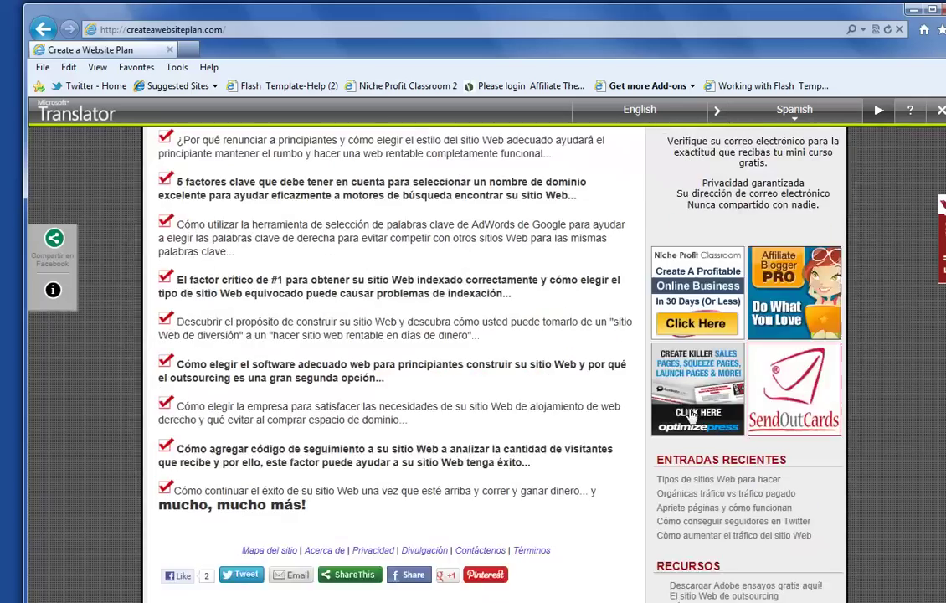
scroll(691, 415, "down", 5)
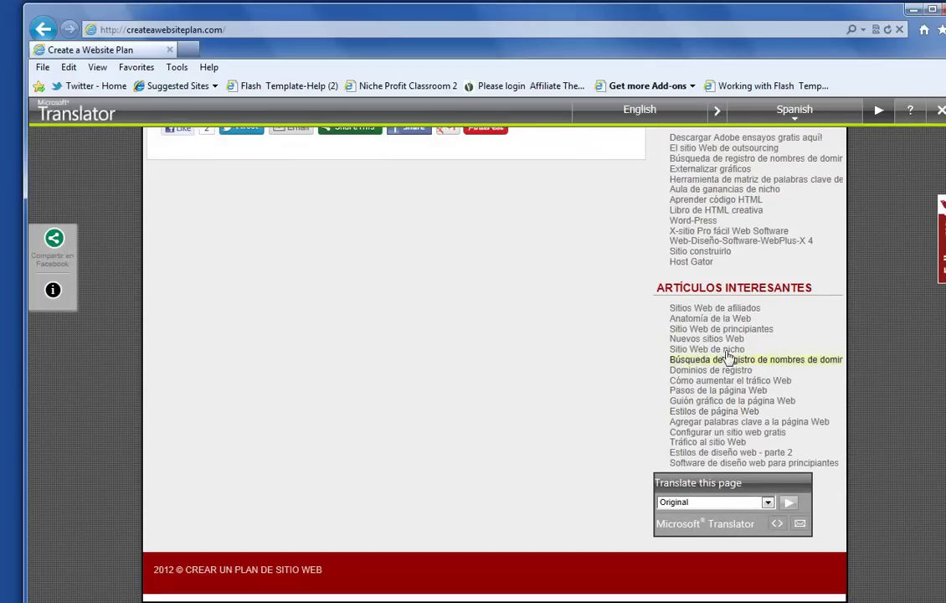
left_click(767, 501)
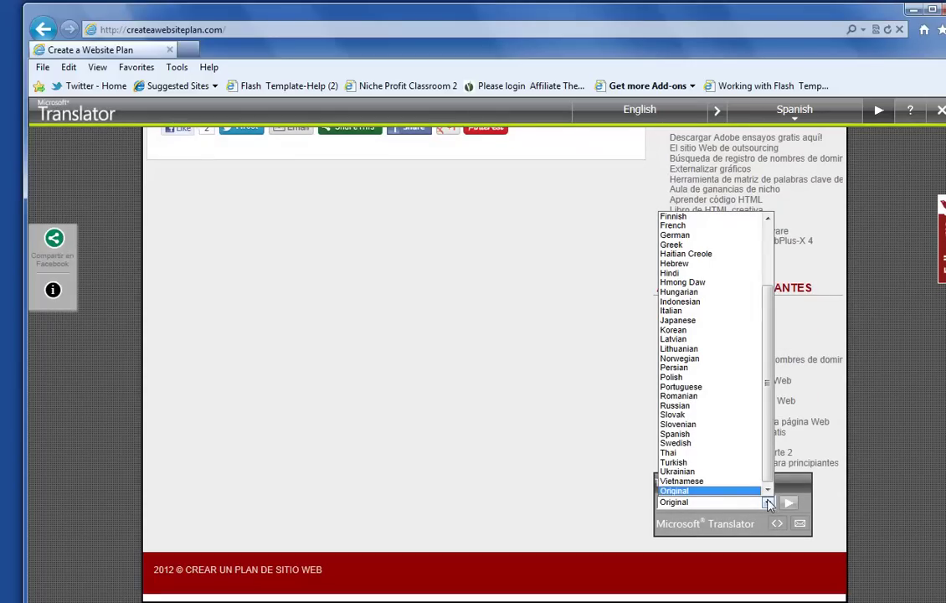
scroll(711, 352, "up", 3)
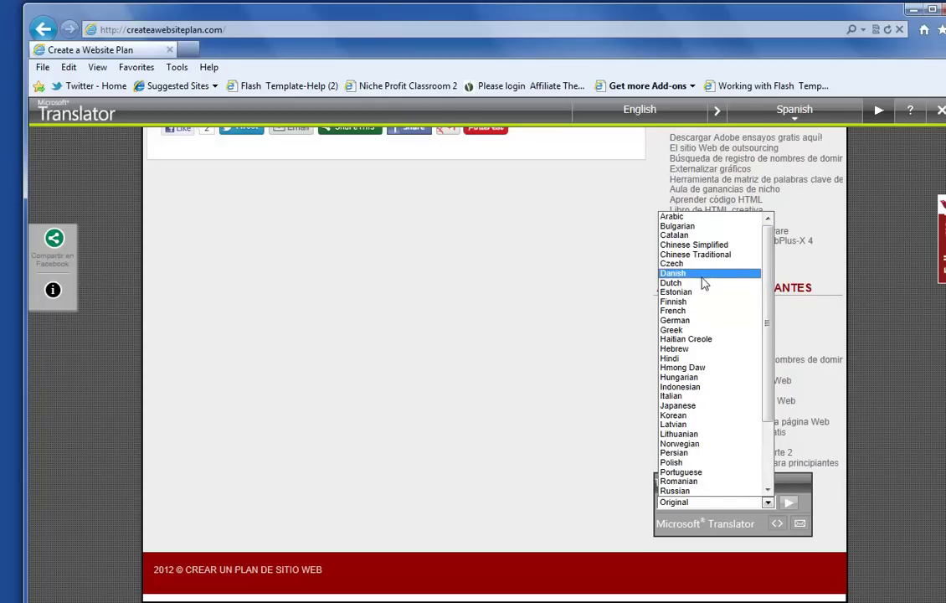
left_click(545, 290)
scroll(566, 352, "up", 15)
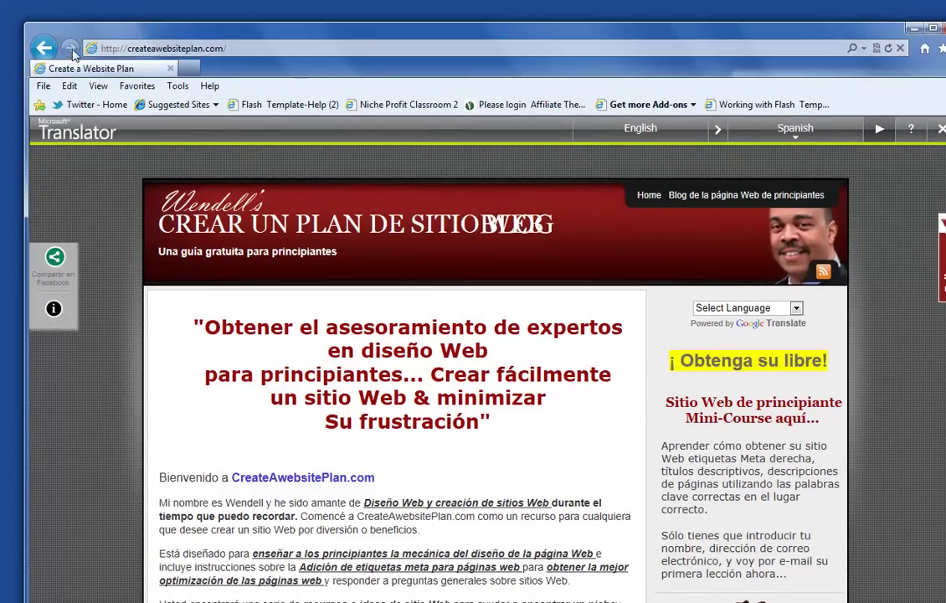
left_click(44, 48)
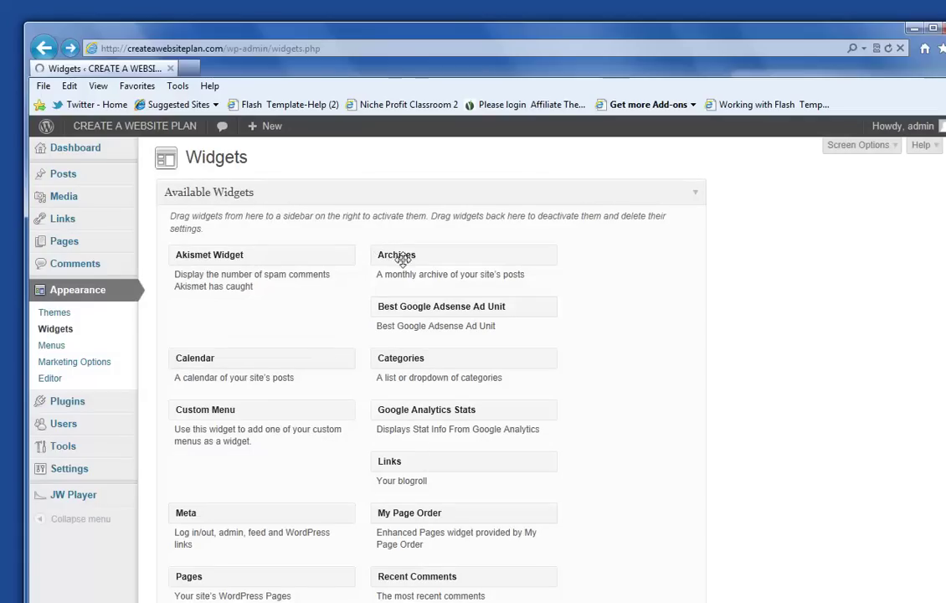
Inspect the translator HTML in the sidebar's last Text widget, collapse it, and open the live site.
scroll(866, 396, "down", 2)
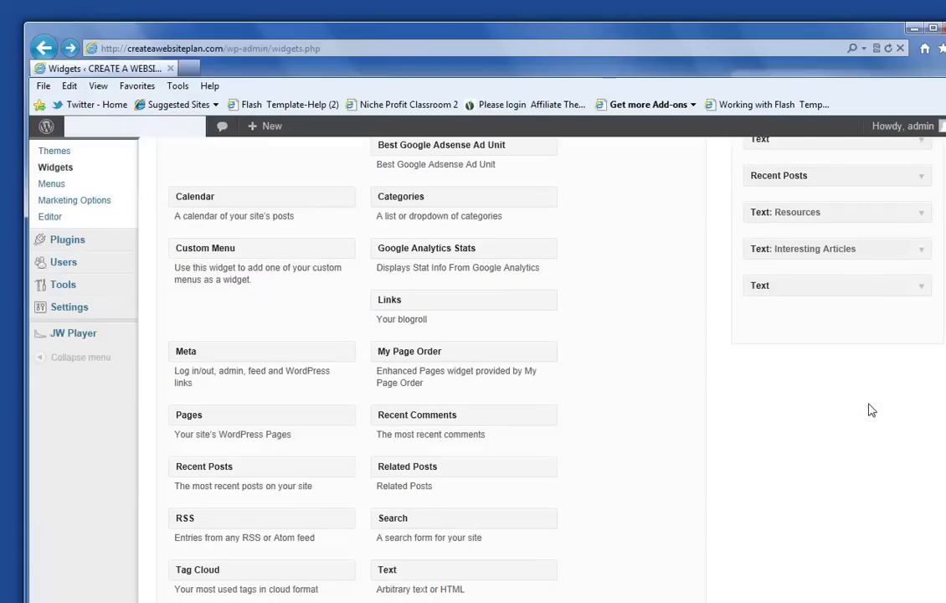
left_click(921, 285)
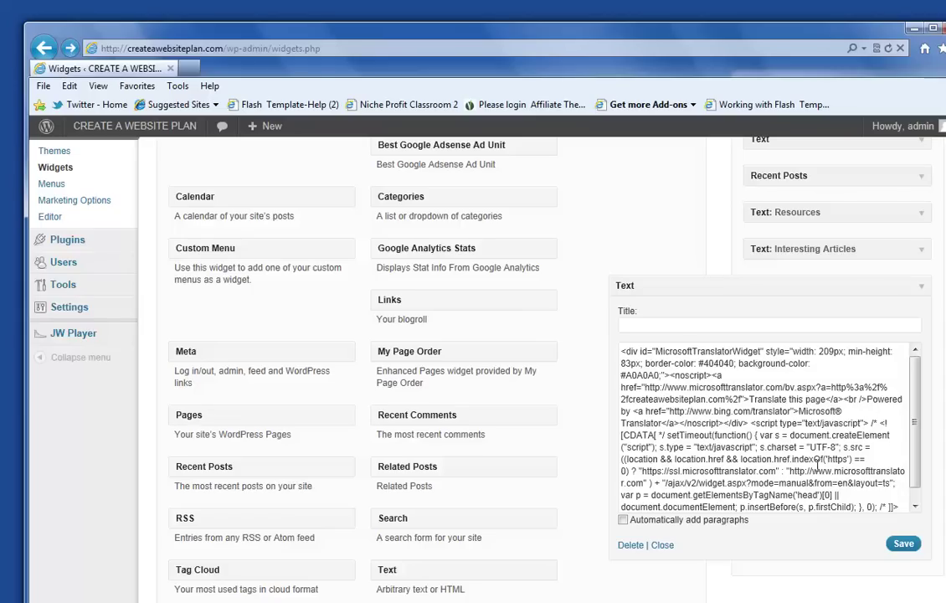
scroll(818, 467, "down", 2)
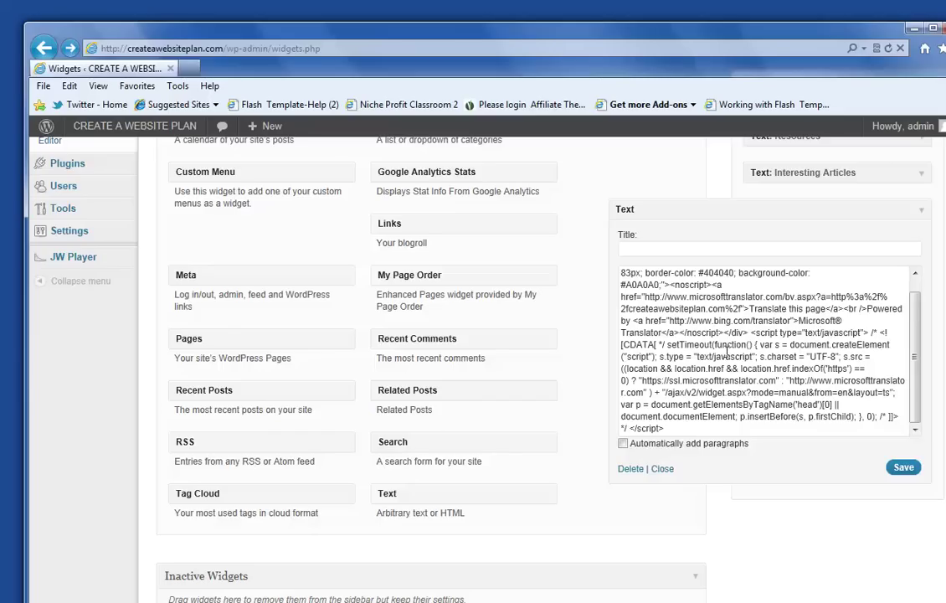
scroll(726, 352, "up", 1)
scroll(726, 351, "up", 2)
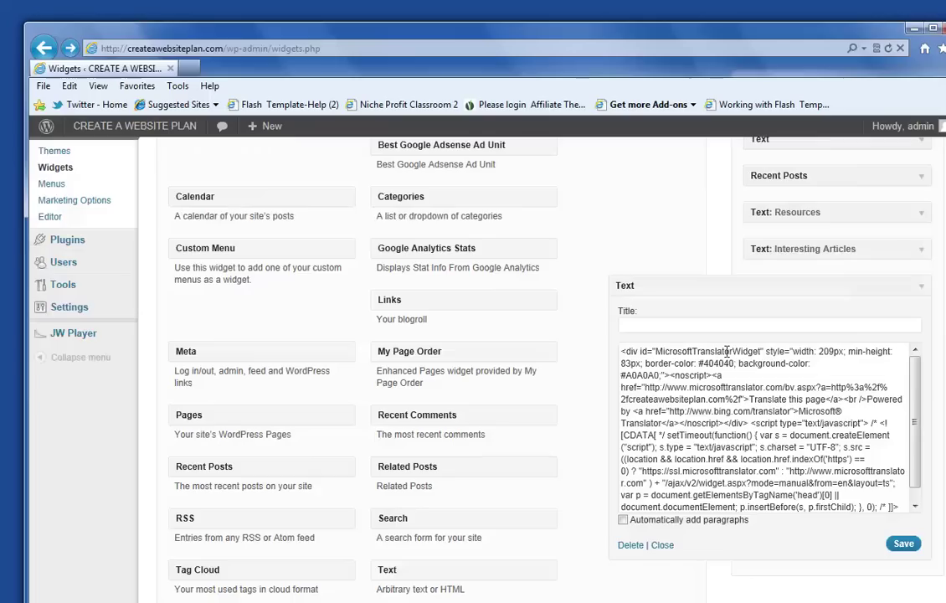
left_click(661, 545)
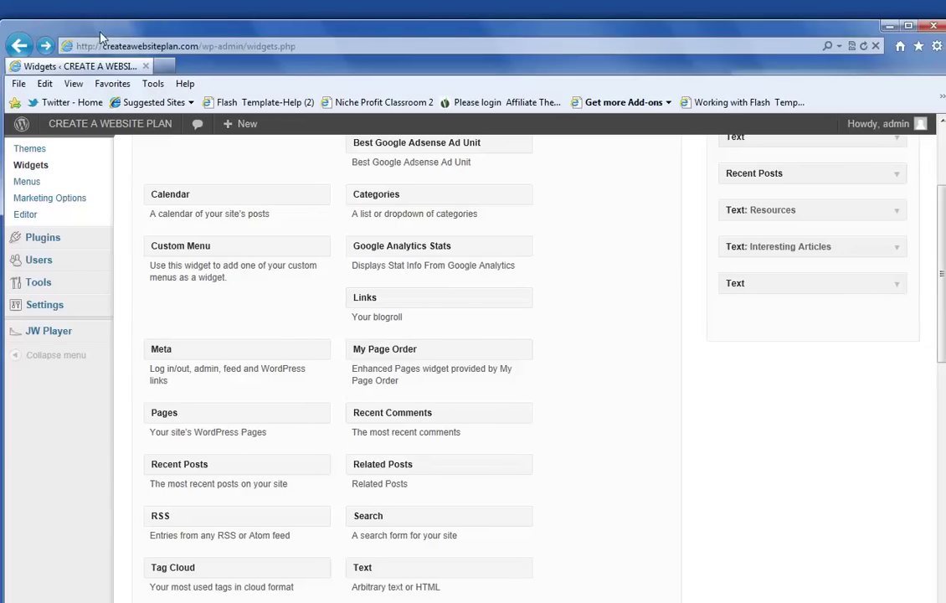
left_click(116, 123)
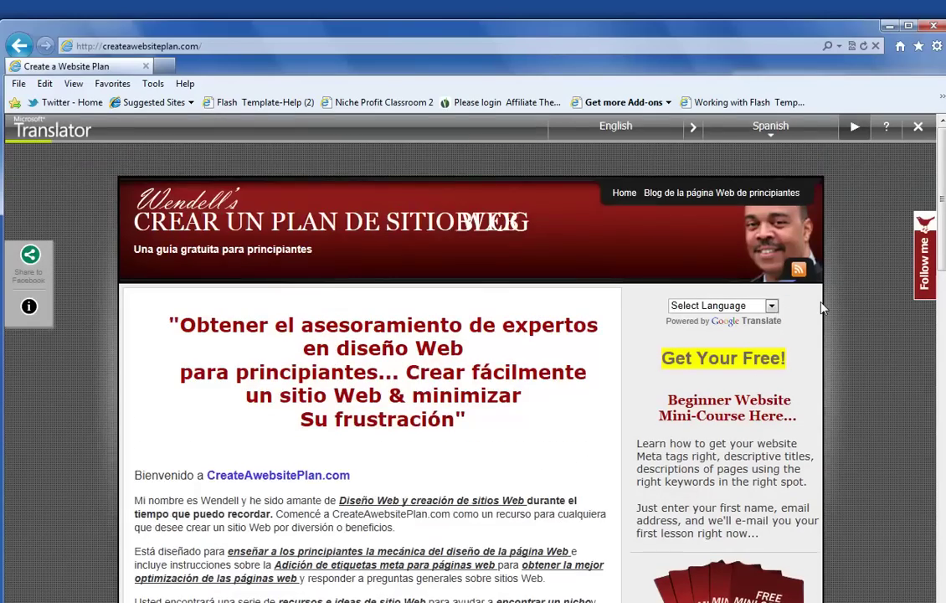
Translate the live site into Croatian with the Google Translate dropdown.
scroll(820, 300, "down", 6)
scroll(821, 308, "down", 5)
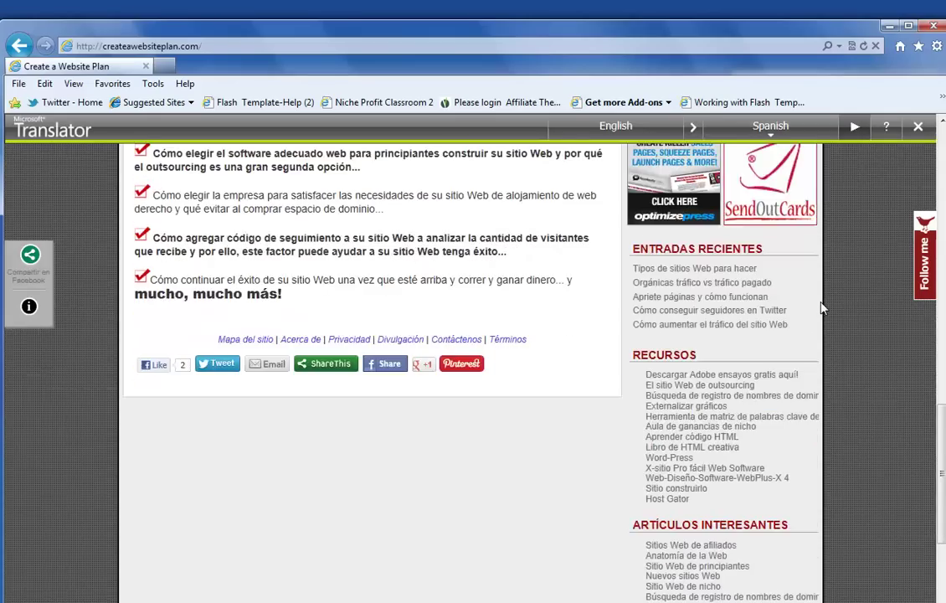
scroll(816, 284, "up", 10)
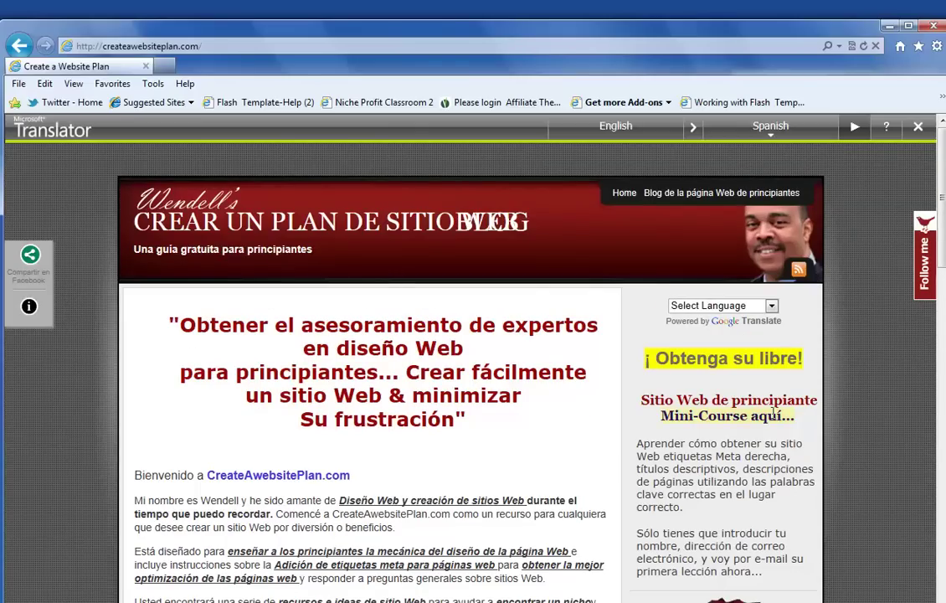
left_click(770, 306)
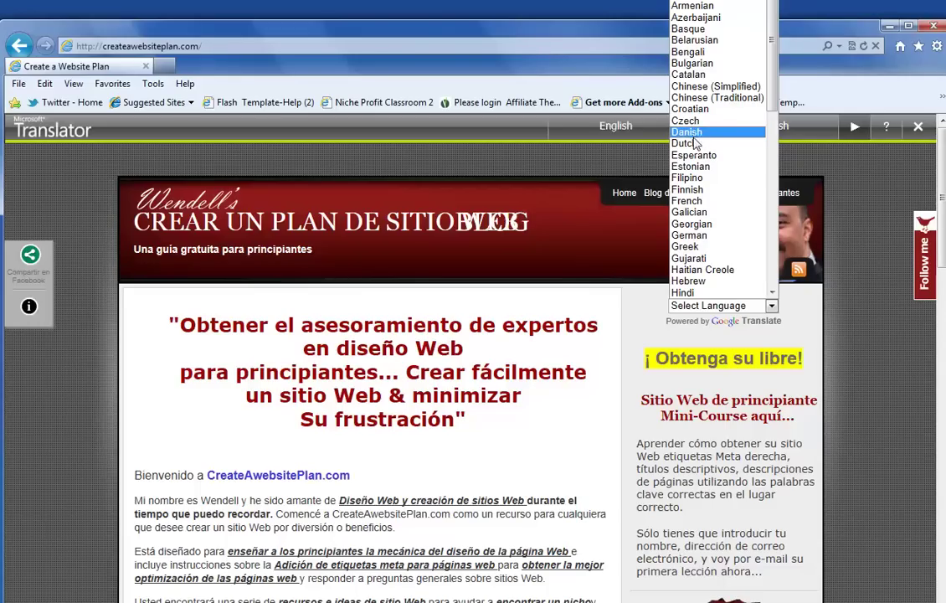
left_click(702, 109)
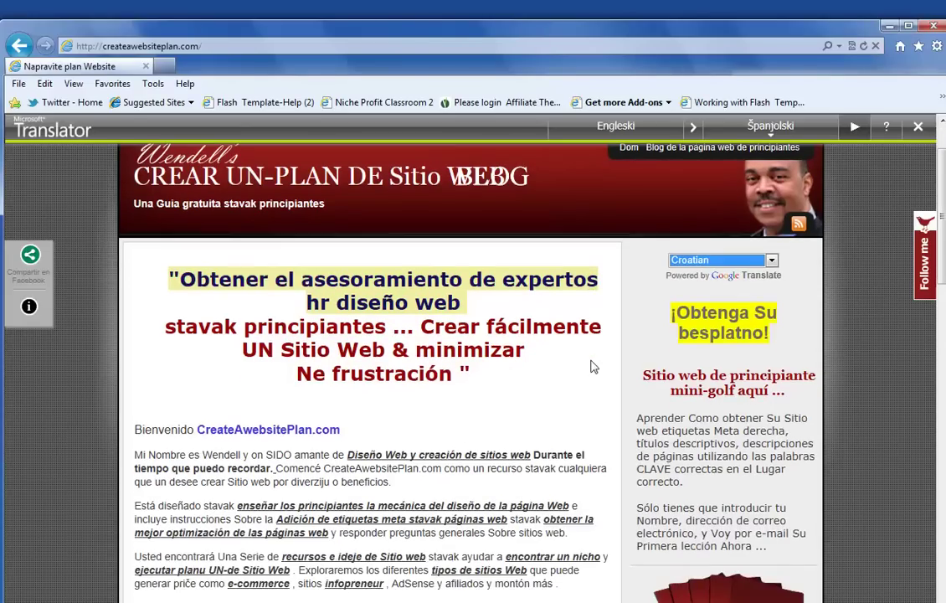
Scroll through the Croatian page and go back to the Widgets admin page.
scroll(590, 385, "down", 3)
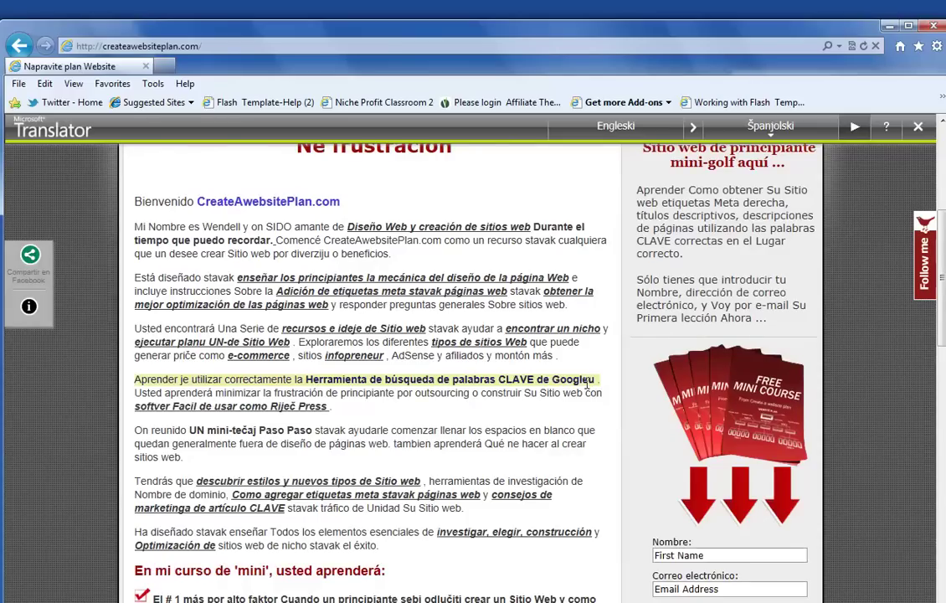
scroll(588, 385, "down", 4)
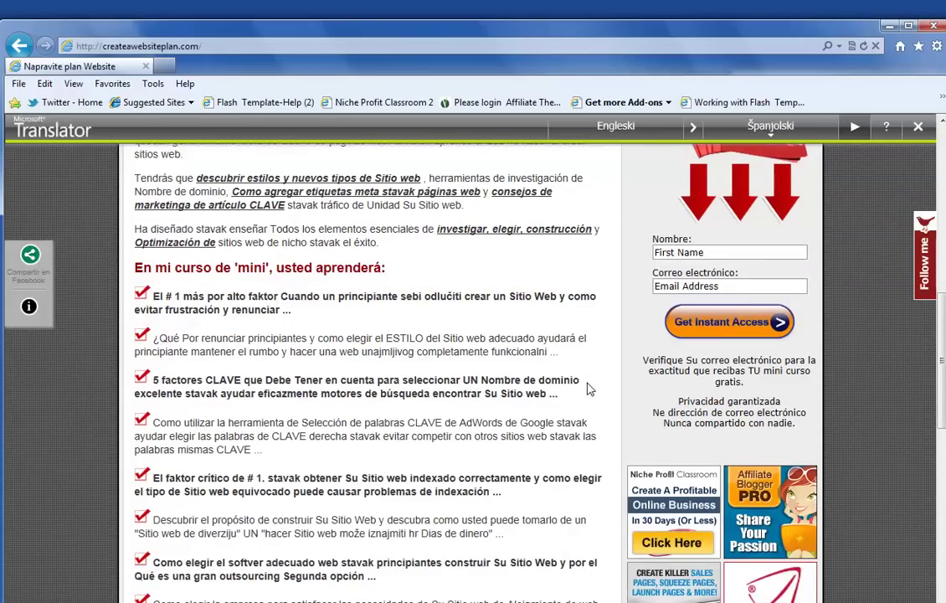
scroll(590, 387, "down", 4)
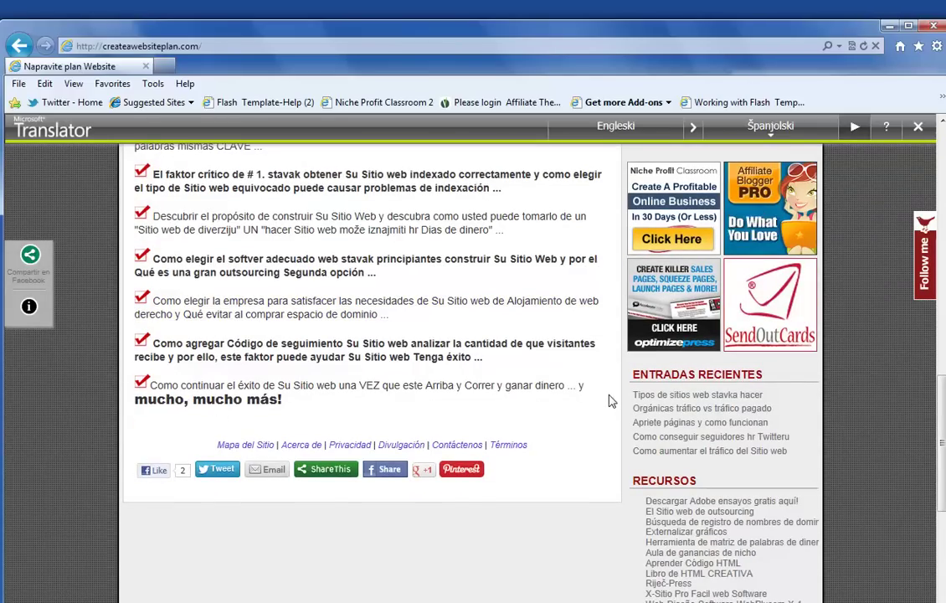
scroll(610, 401, "down", 4)
scroll(609, 401, "up", 20)
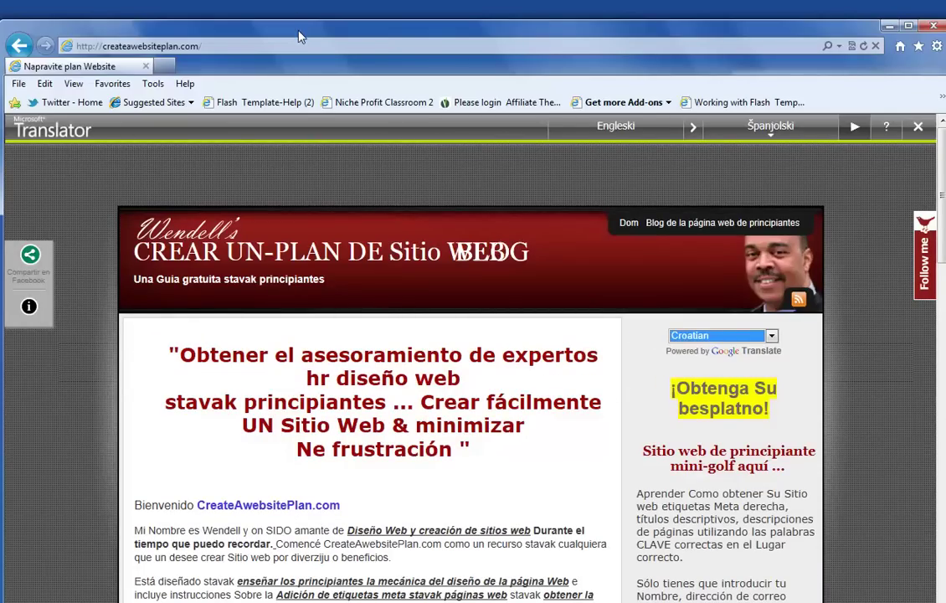
left_click(19, 45)
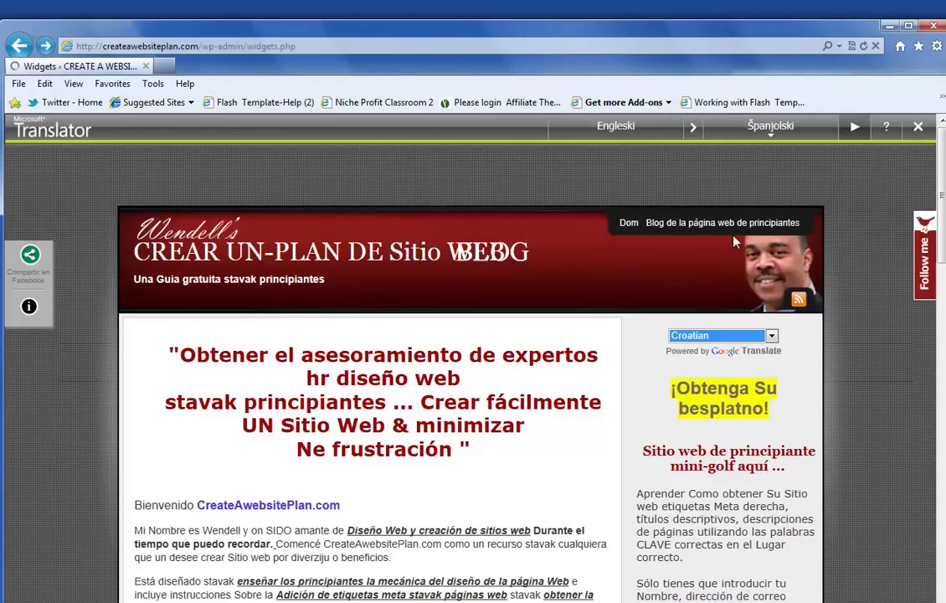
Delete the sidebar Text widget holding the Microsoft Translator code and visit the live site.
scroll(906, 452, "down", 3)
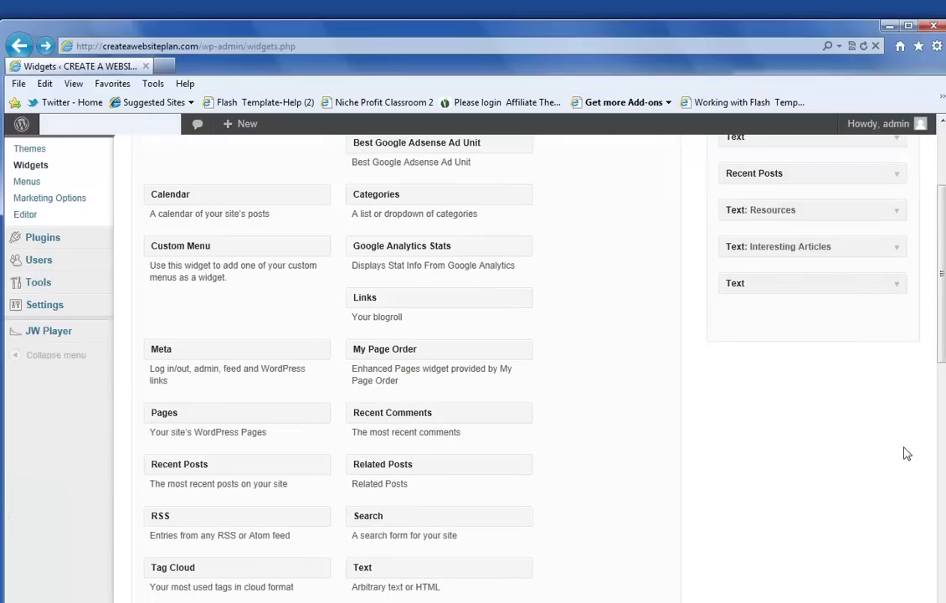
left_click(895, 288)
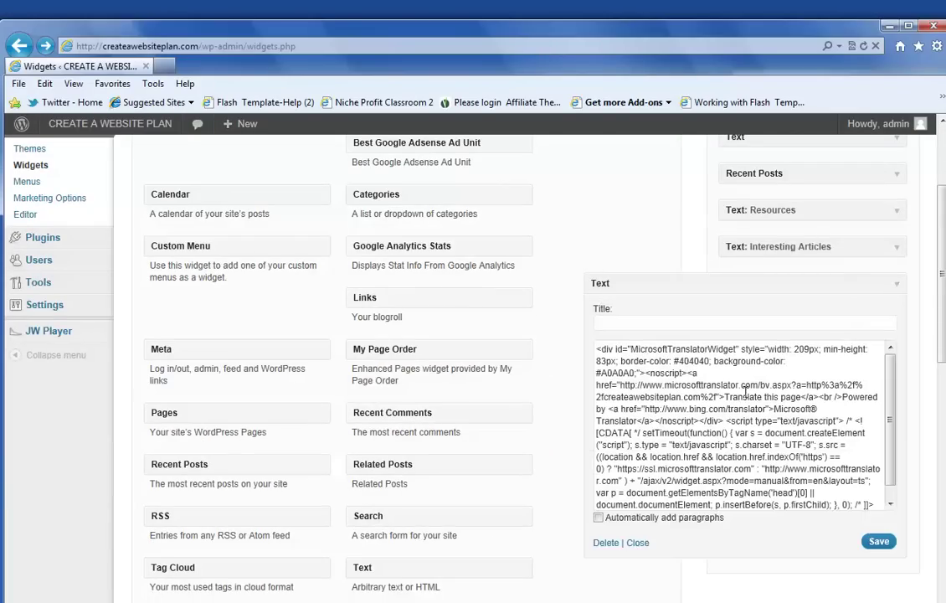
left_click(606, 542)
scroll(851, 414, "up", 3)
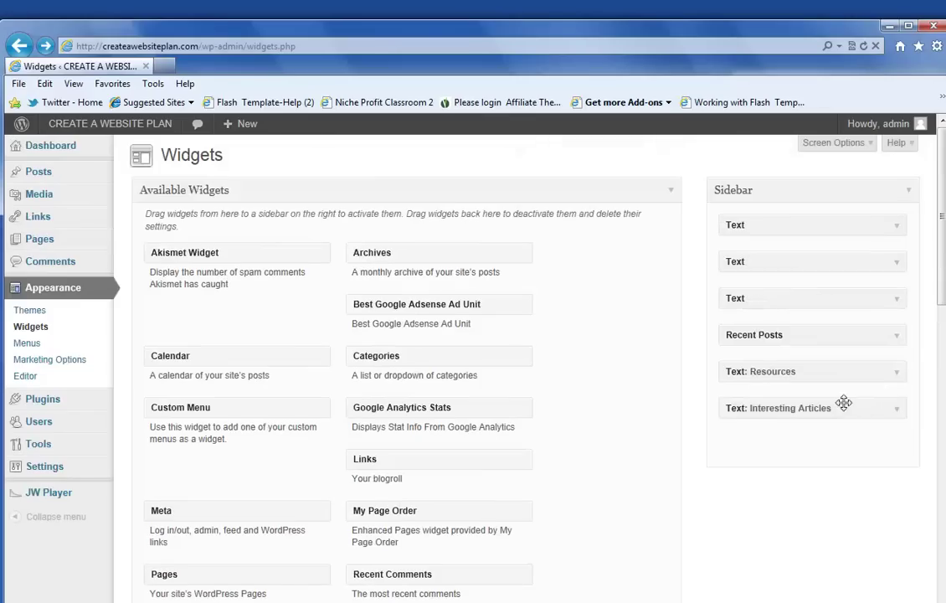
left_click(143, 132)
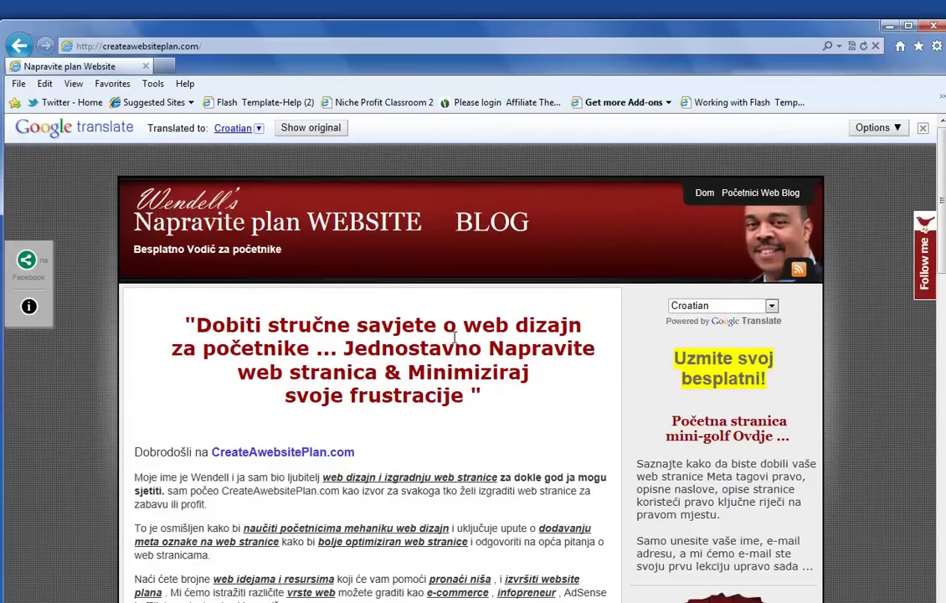
Review the Croatian-translated page, then set the Google Translate dropdown to English.
scroll(375, 348, "down", 3)
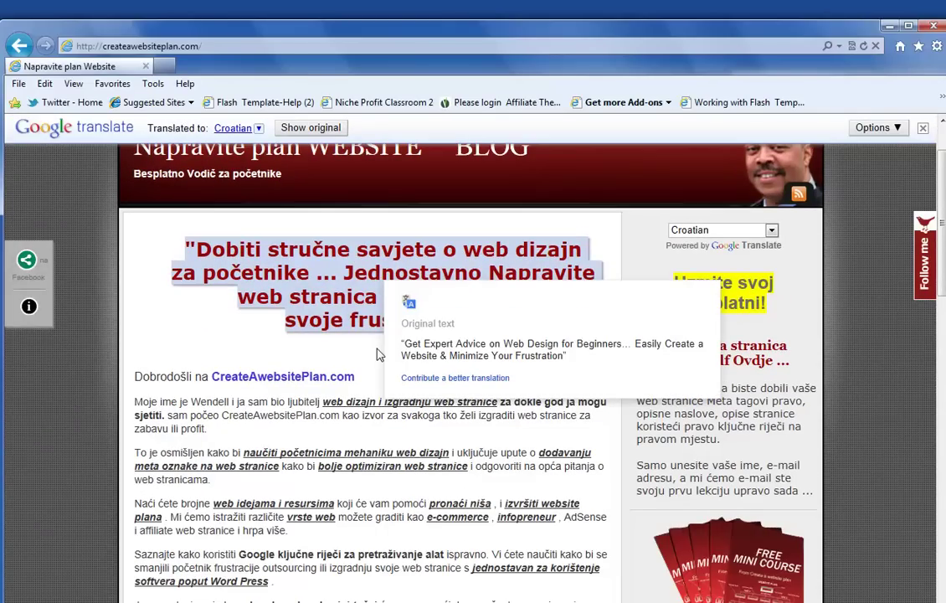
scroll(636, 397, "down", 1)
scroll(636, 397, "down", 10)
scroll(626, 392, "up", 3)
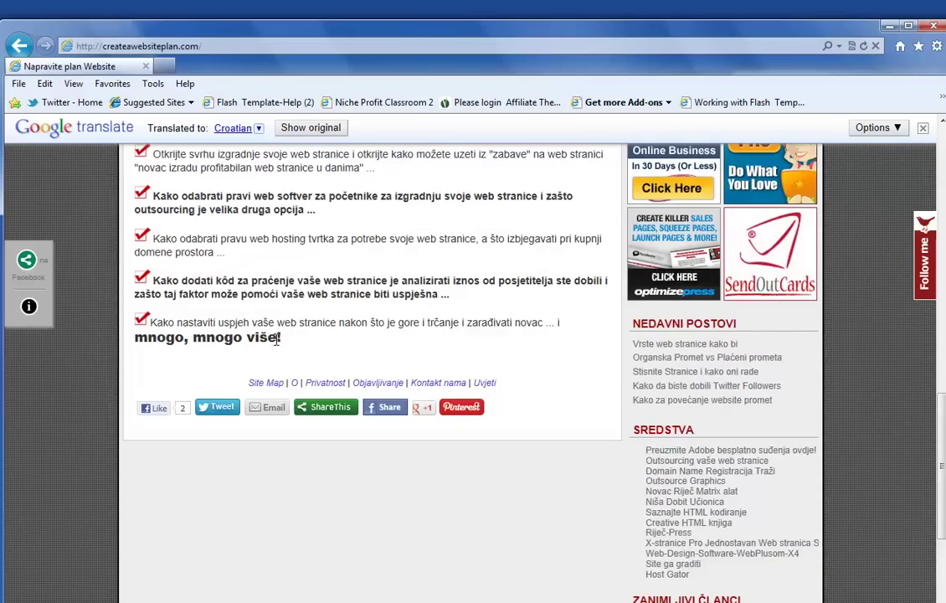
scroll(281, 334, "up", 10)
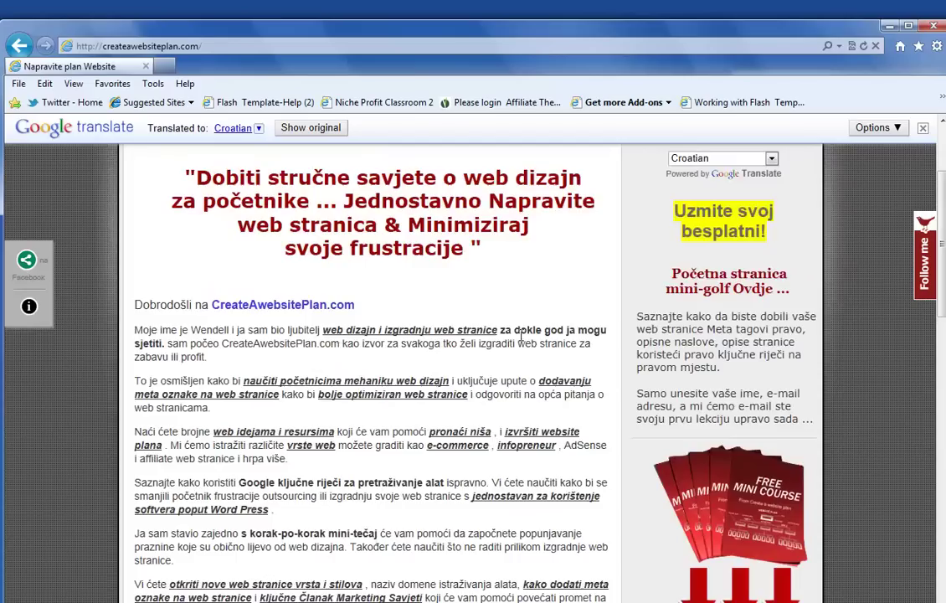
scroll(521, 335, "up", 2)
left_click(771, 306)
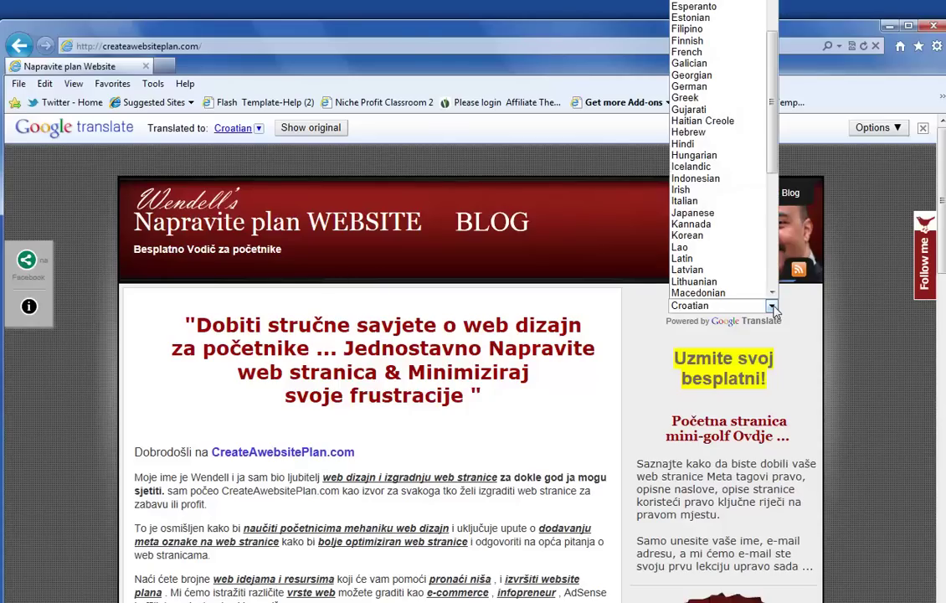
scroll(720, 150, "down", 8)
scroll(720, 150, "up", 12)
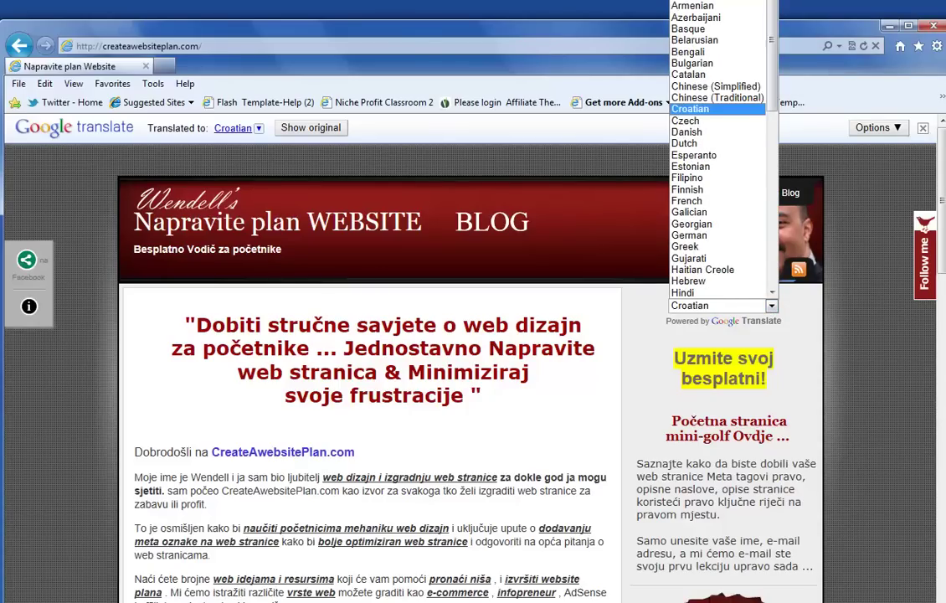
left_click(703, 5)
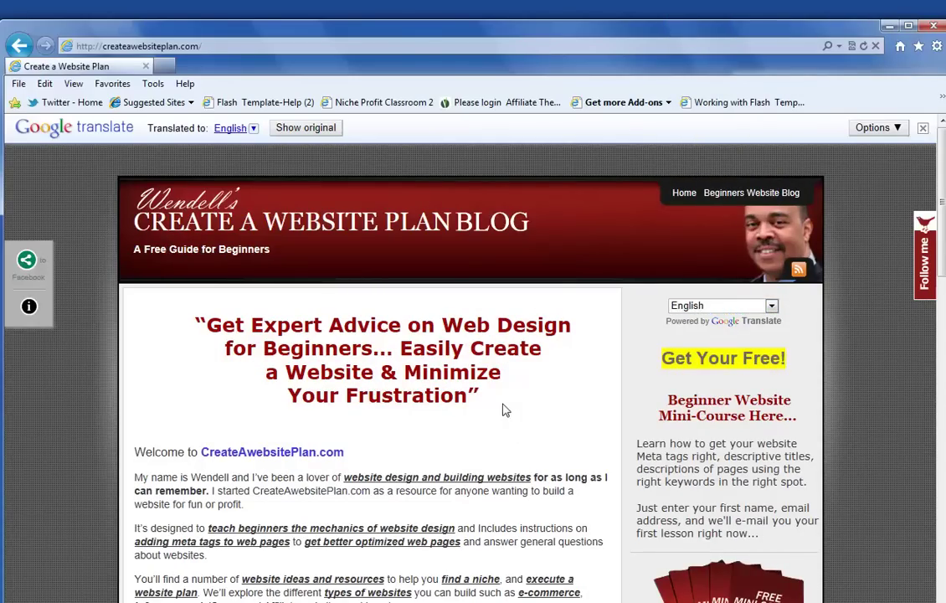
Browse the page, select the word 'Advice', and reset translation via 'Select Language'.
scroll(502, 407, "down", 3)
scroll(459, 389, "up", 3)
double_click(368, 327)
scroll(452, 410, "down", 7)
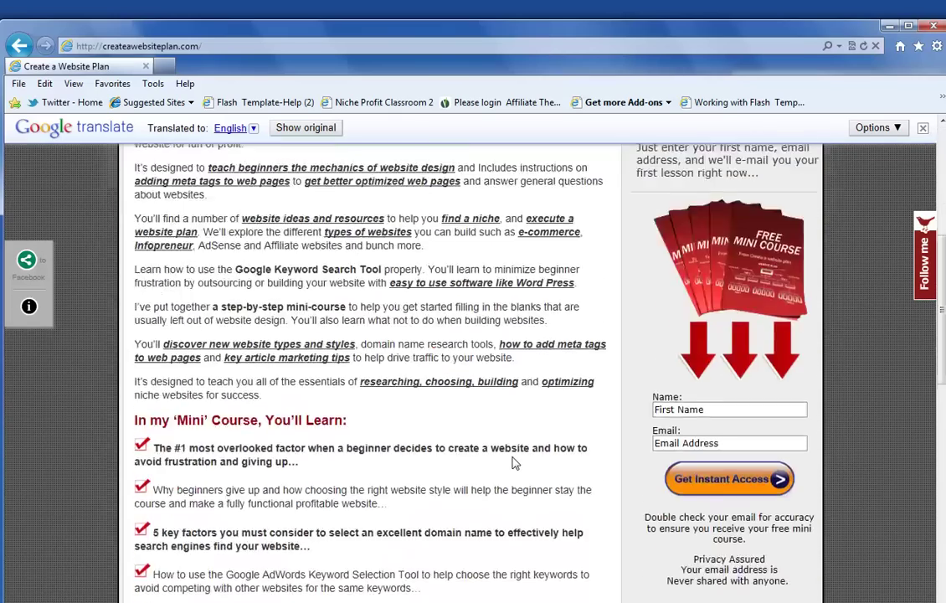
scroll(514, 463, "down", 10)
scroll(514, 463, "down", 3)
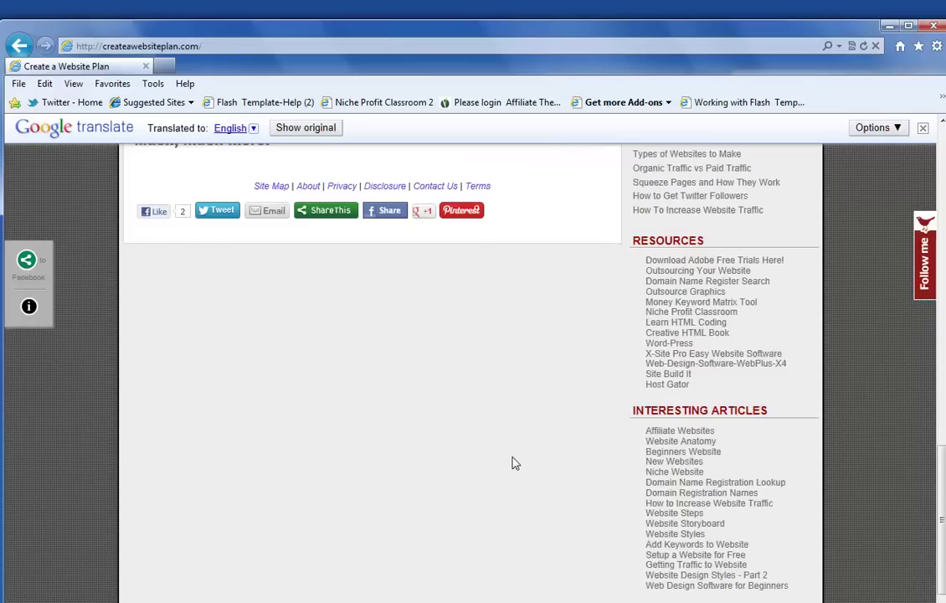
scroll(515, 463, "up", 20)
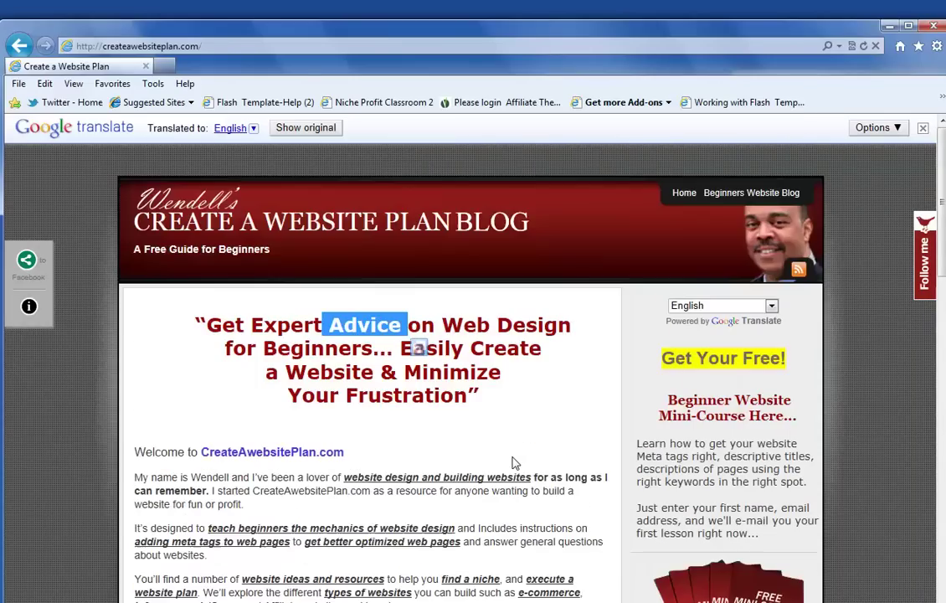
scroll(518, 457, "down", 3)
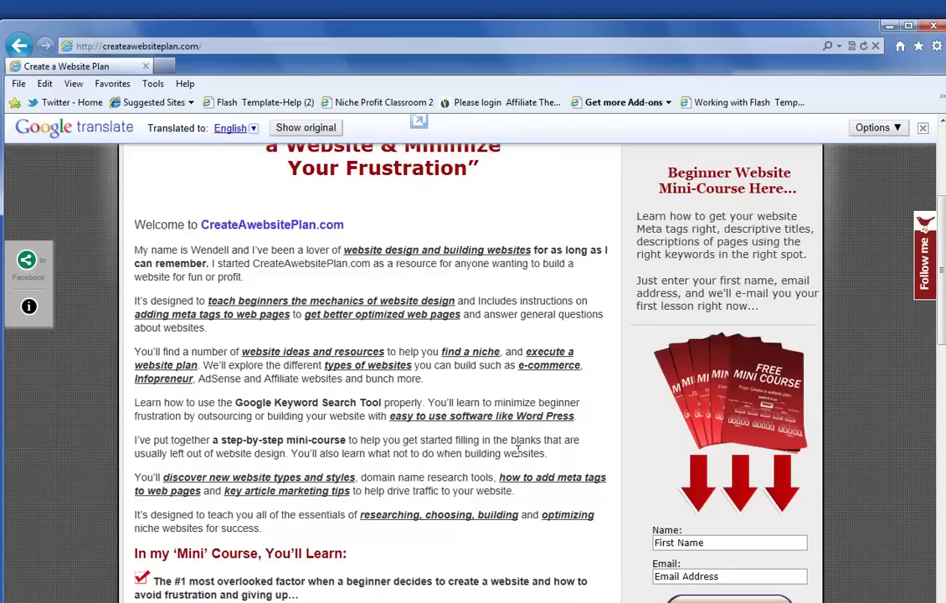
scroll(518, 452, "up", 3)
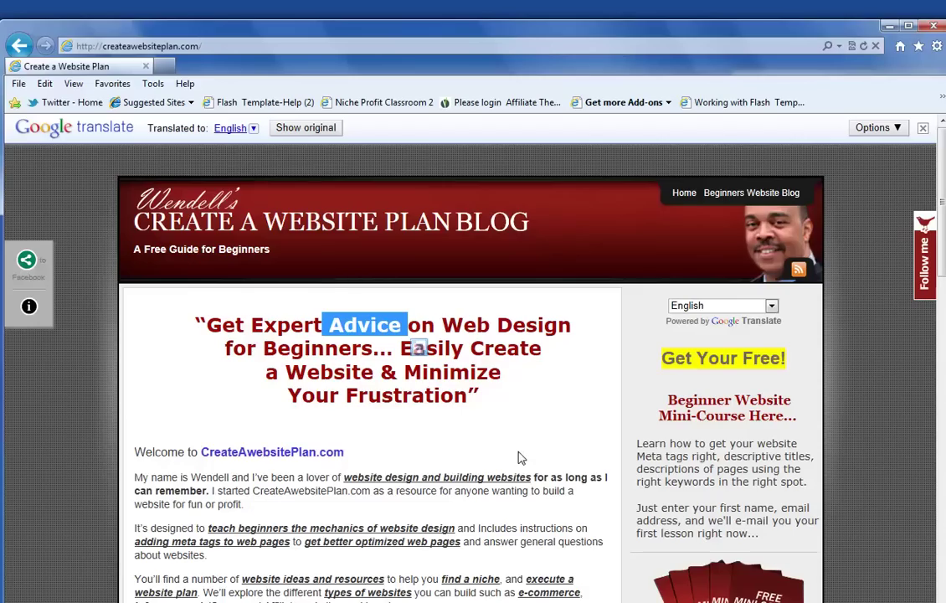
left_click(771, 305)
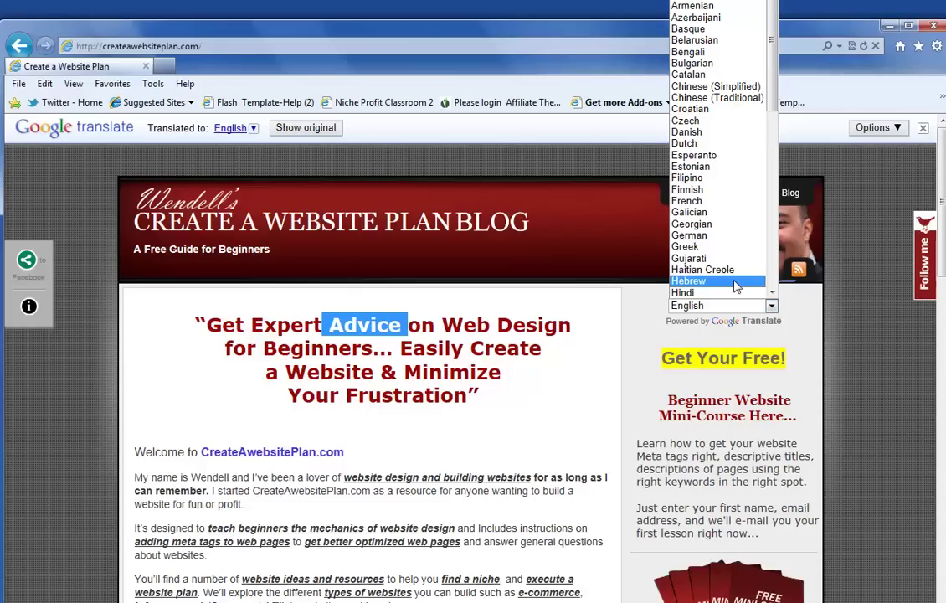
left_click(710, 283)
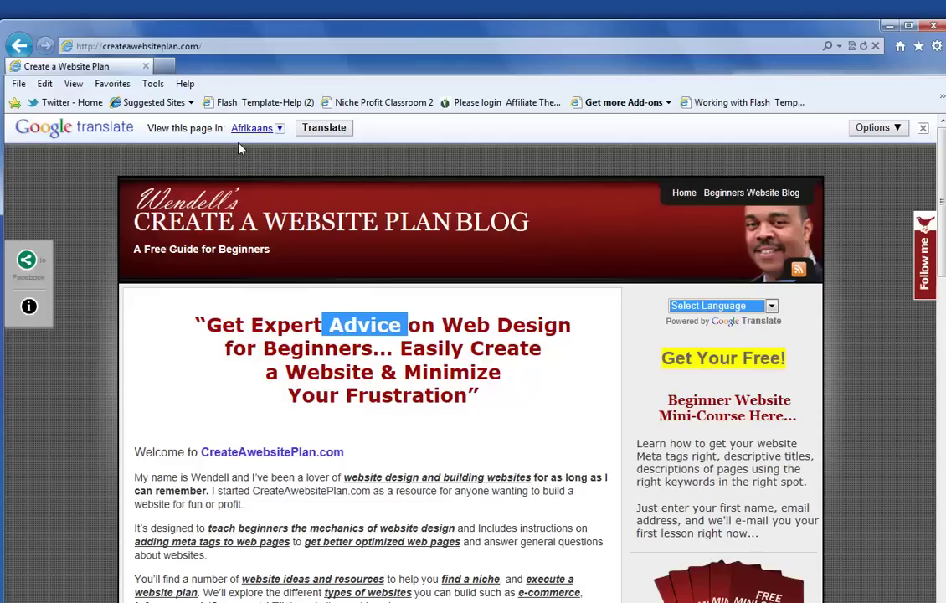
Translate the page into Hebrew via the Google Translate dropdown and reopen the language list.
left_click(770, 306)
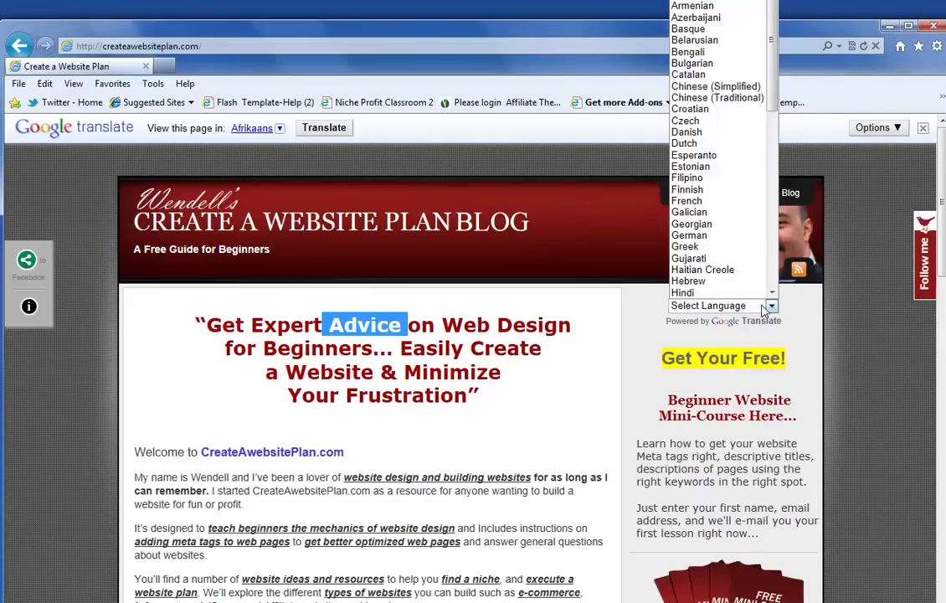
left_click(692, 285)
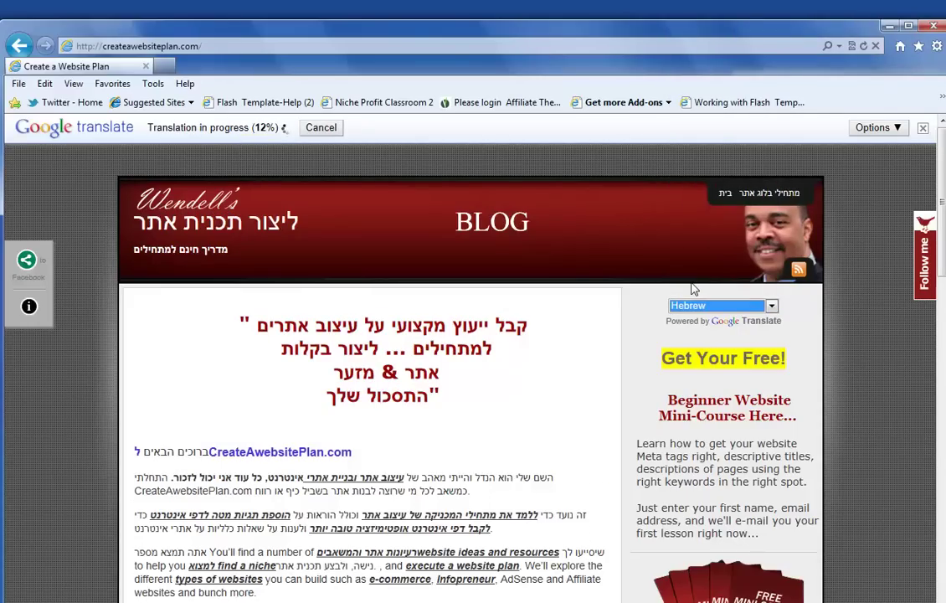
scroll(323, 404, "down", 4)
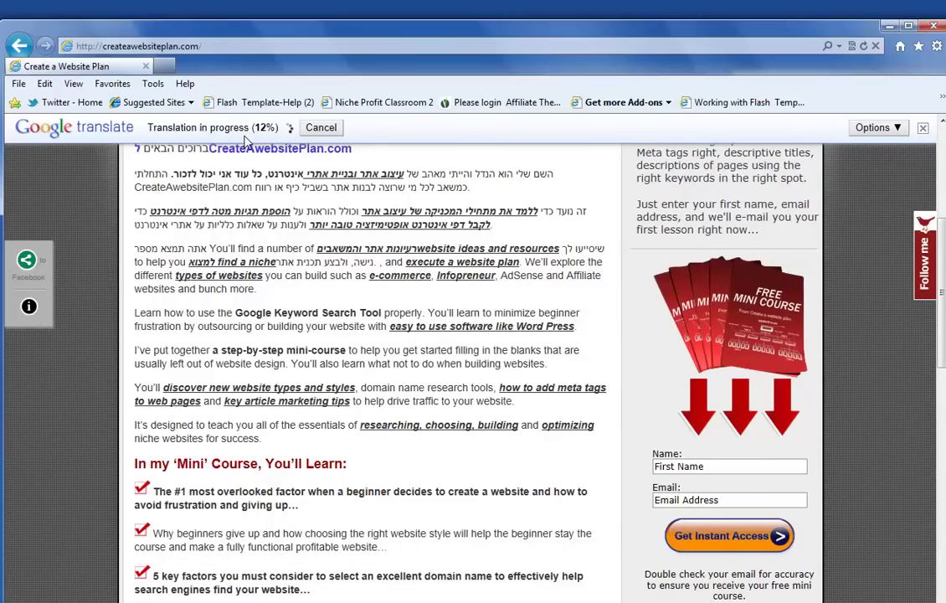
scroll(518, 360, "up", 4)
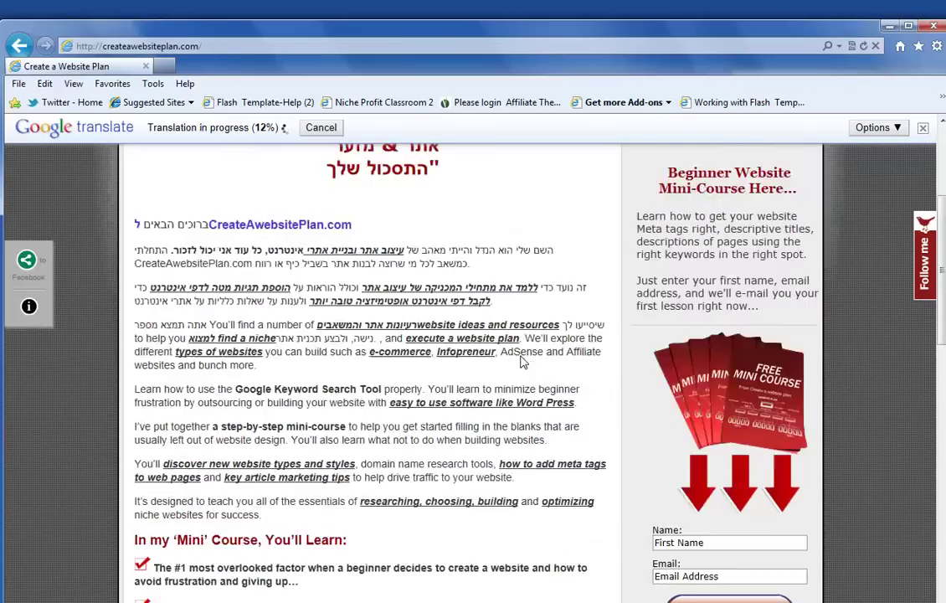
left_click(771, 307)
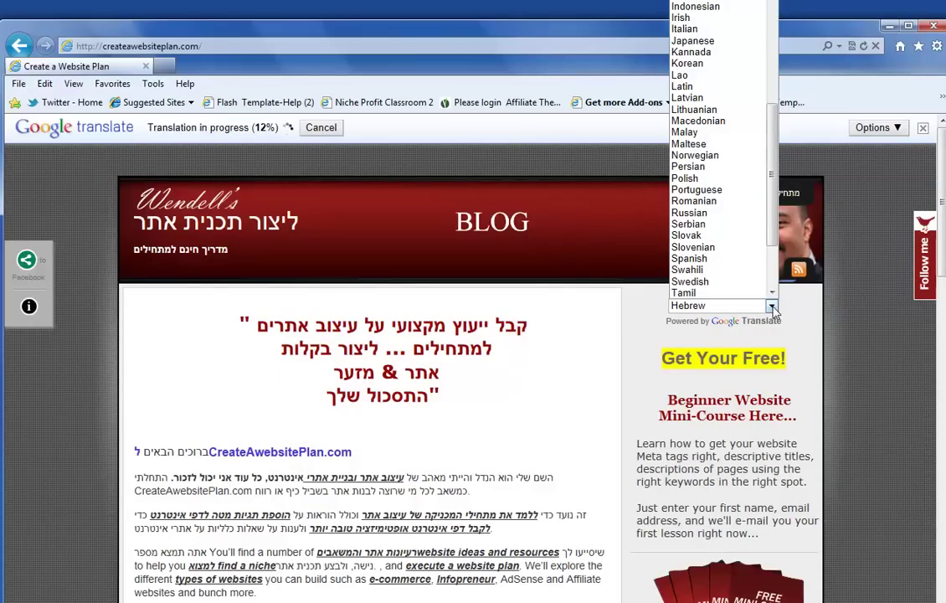
Try Russian and Kannada in the translate dropdown, then settle on Thai.
left_click(706, 213)
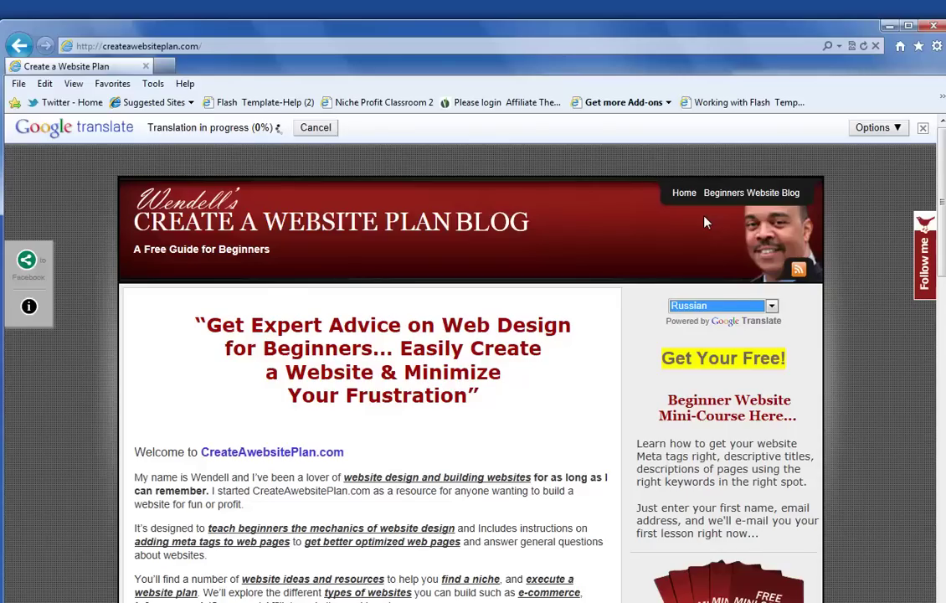
left_click(694, 306)
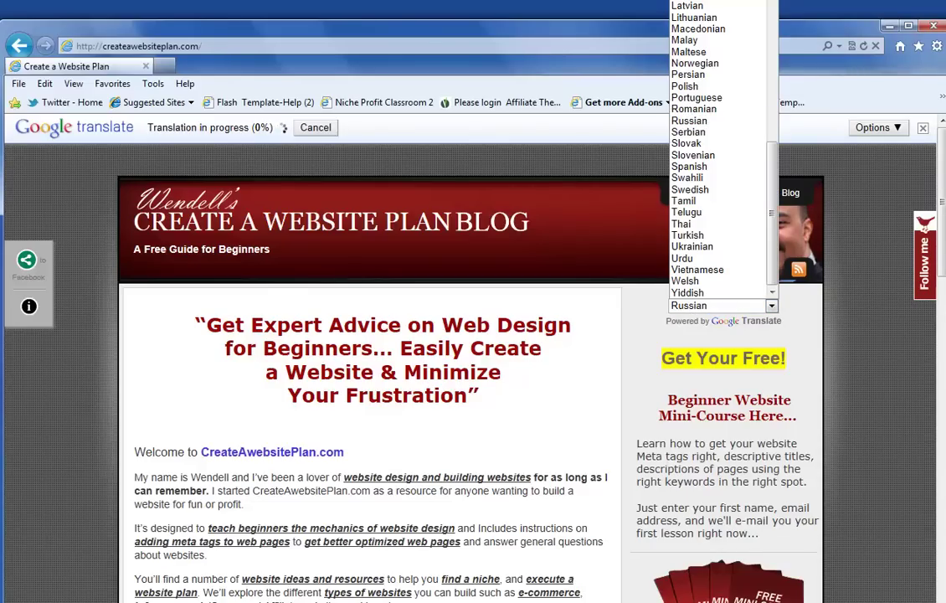
key("k")
key("Return")
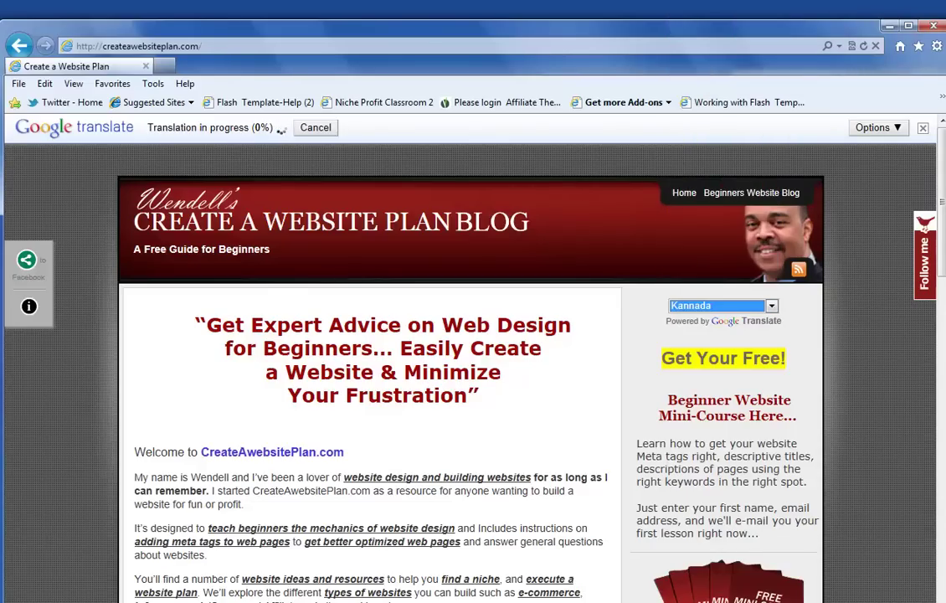
left_click(711, 305)
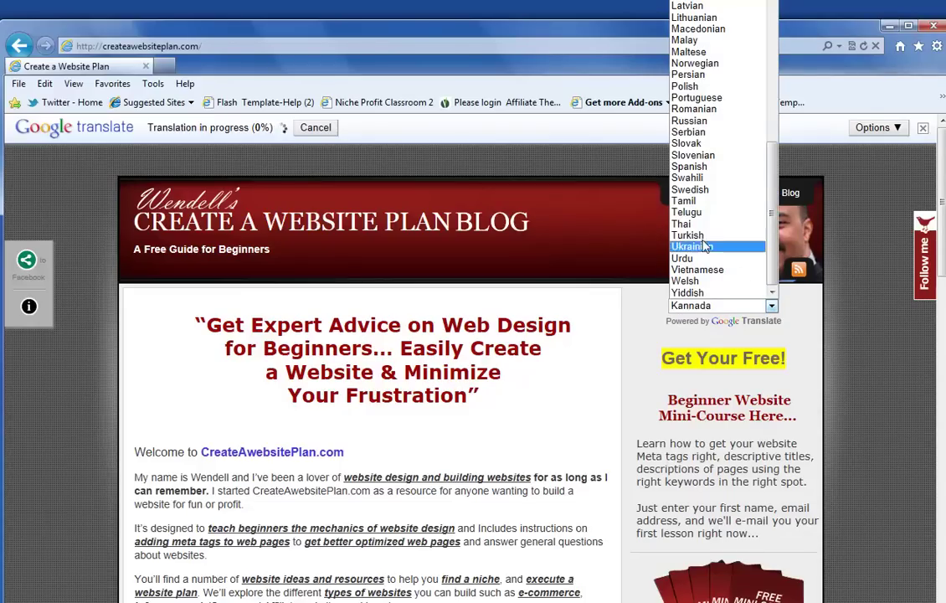
left_click(701, 224)
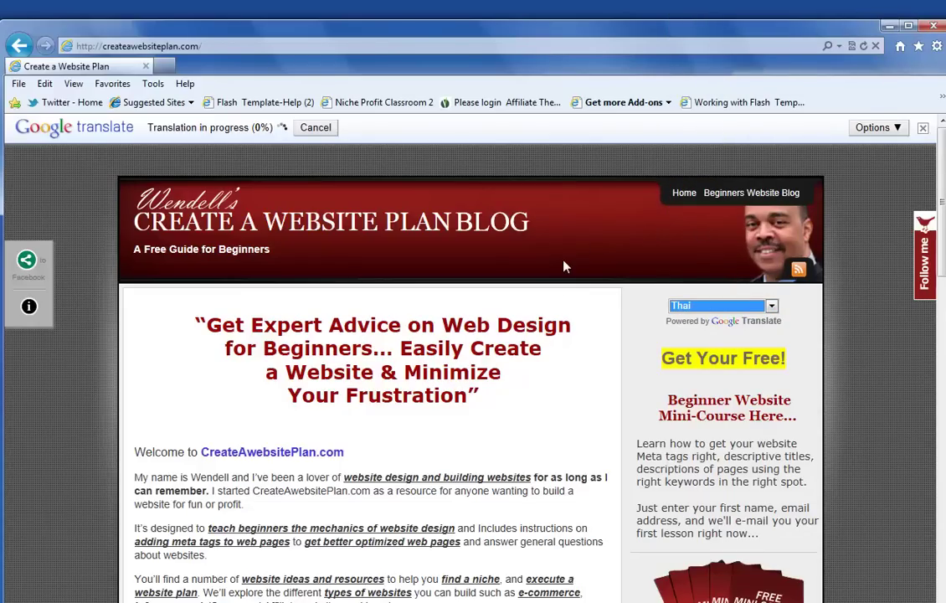
Delete Internet Explorer's temporary files, cookies and history from Tools > Delete browsing history.
left_click(150, 84)
left_click(178, 104)
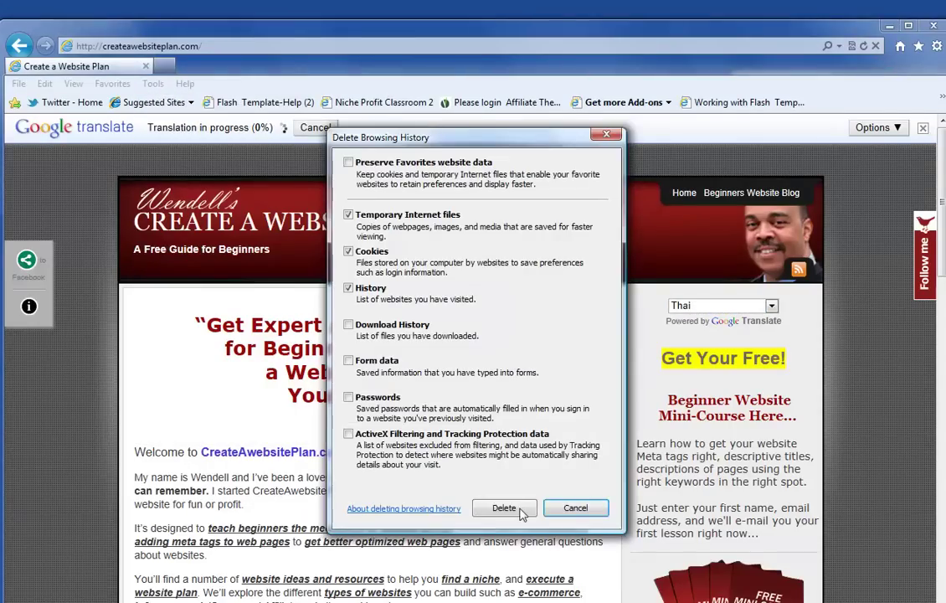
left_click(468, 452)
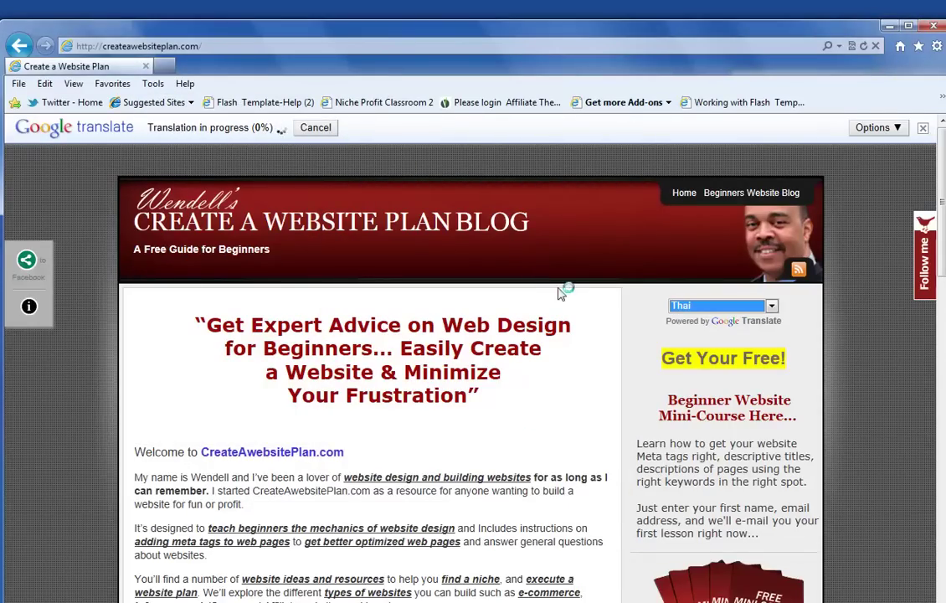
Set the site's translate dropdown back from Thai to English.
left_click(771, 306)
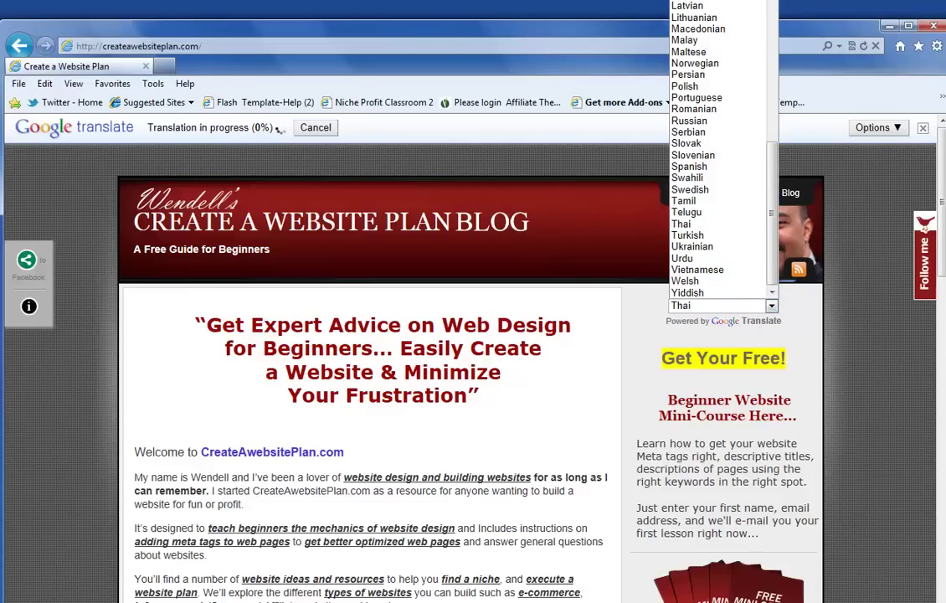
scroll(720, 150, "up", 12)
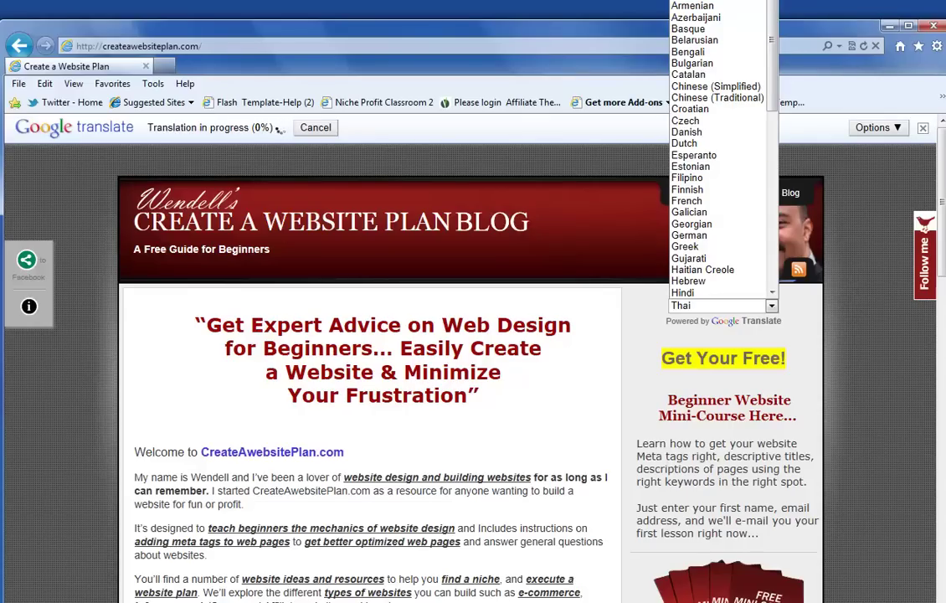
key("Escape")
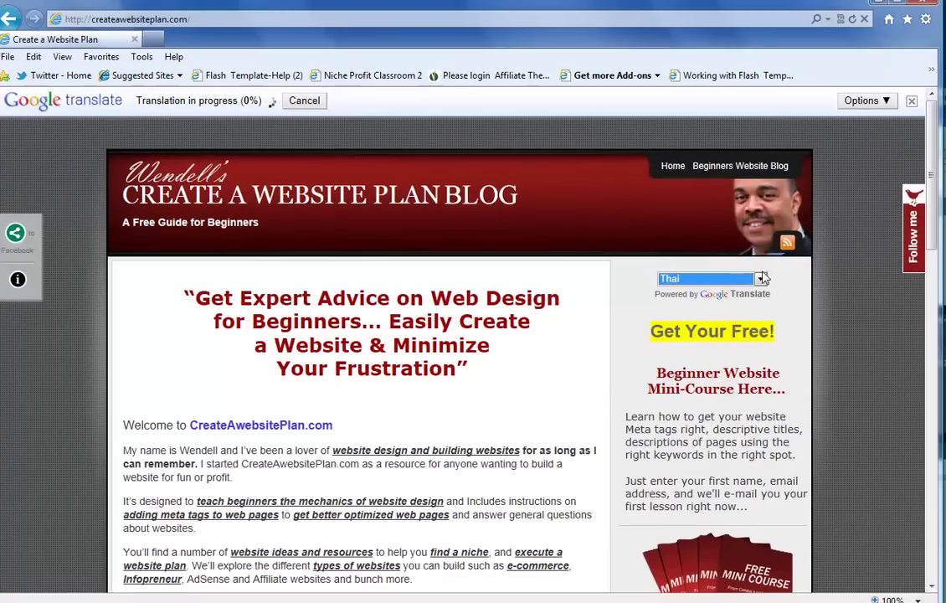
left_click(760, 278)
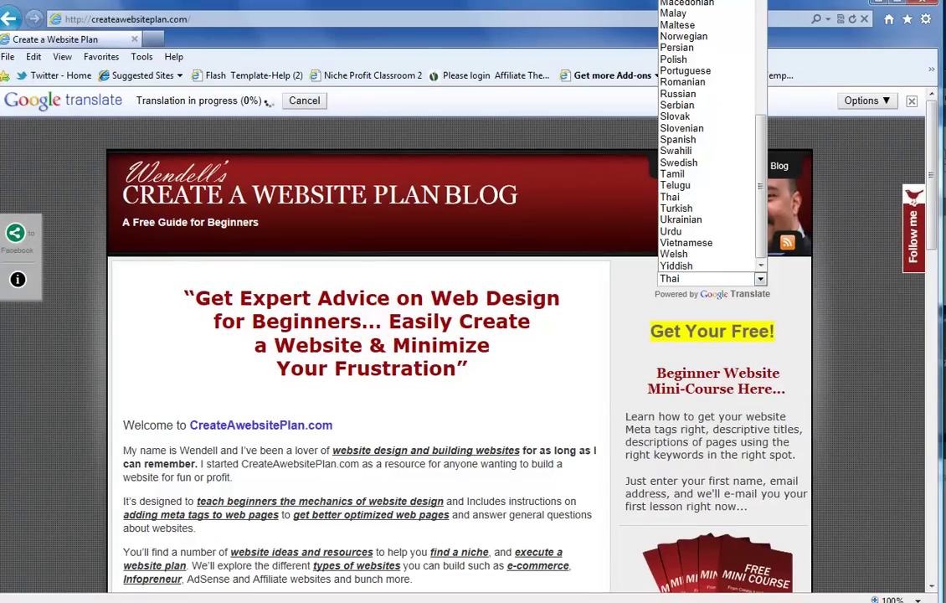
scroll(712, 125, "up", 12)
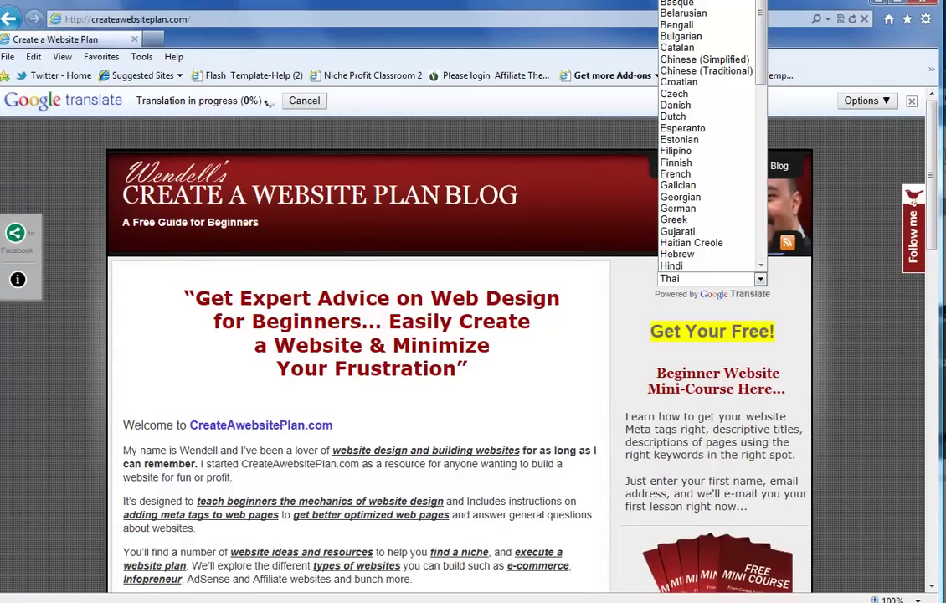
key("Return")
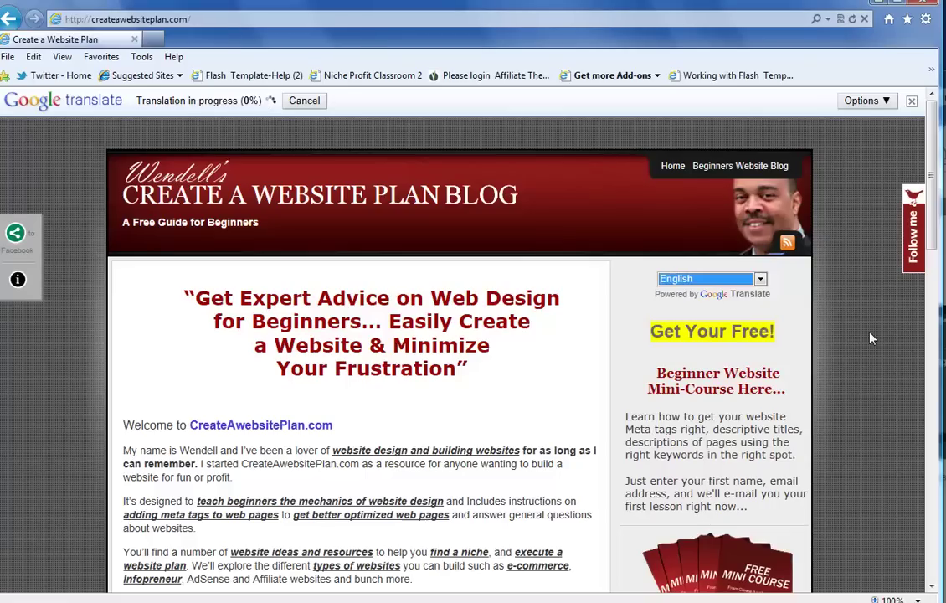
left_click(396, 390)
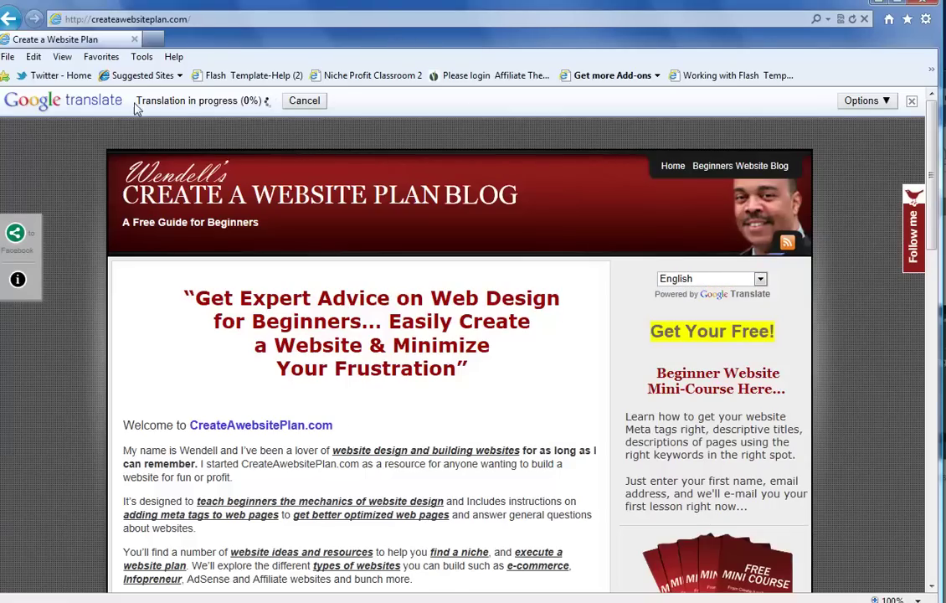
left_click(83, 102)
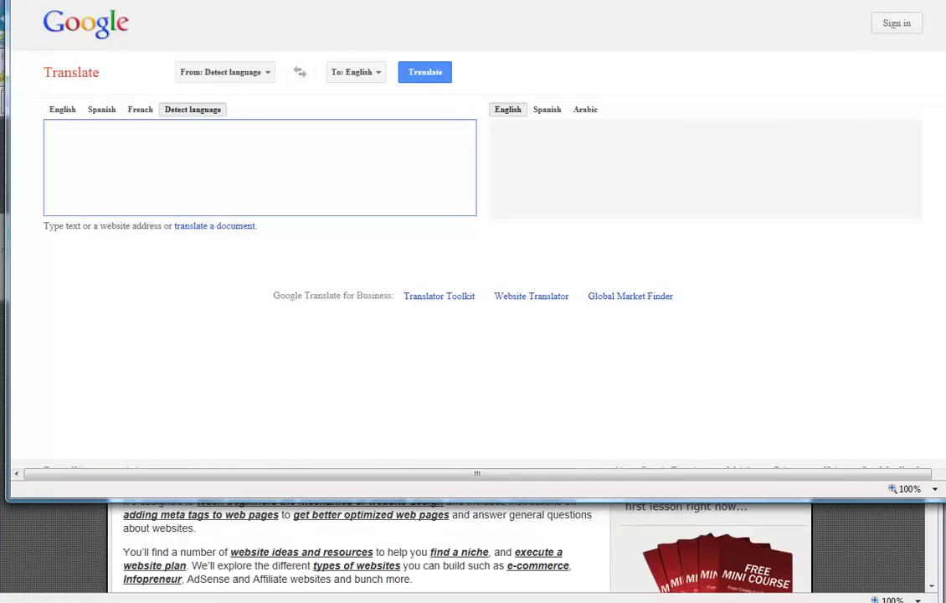
key("alt+F4")
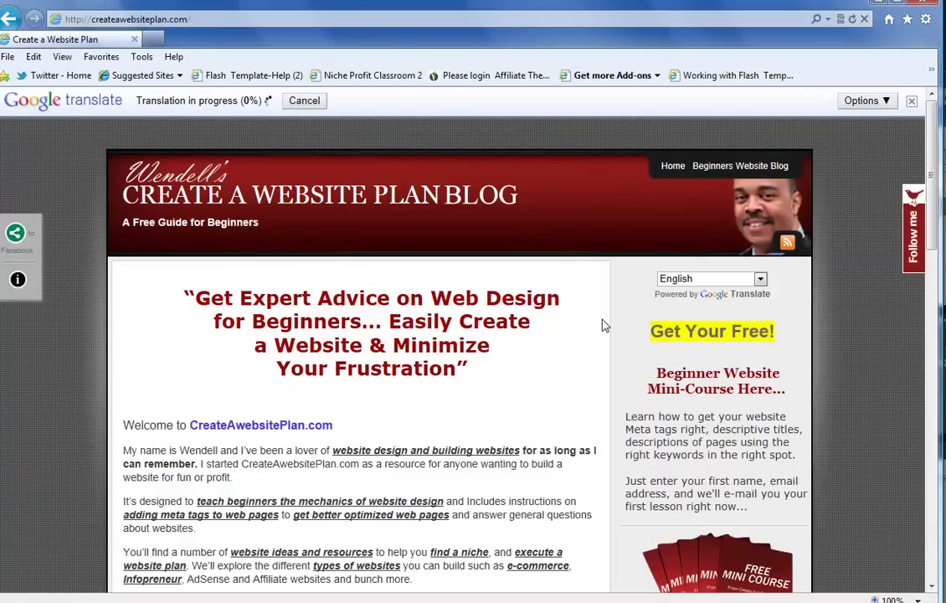
scroll(603, 325, "down", 6)
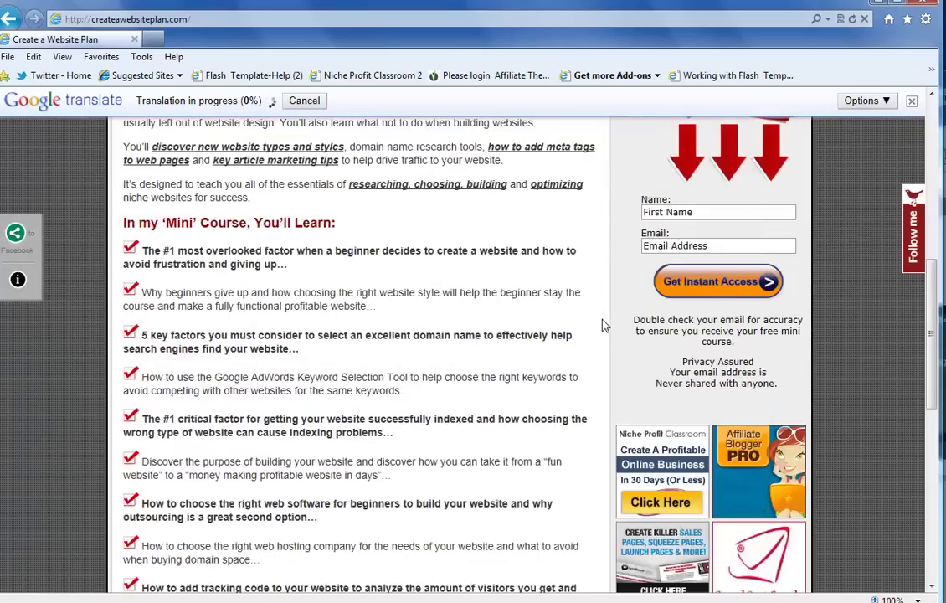
scroll(602, 325, "down", 3)
scroll(603, 325, "up", 10)
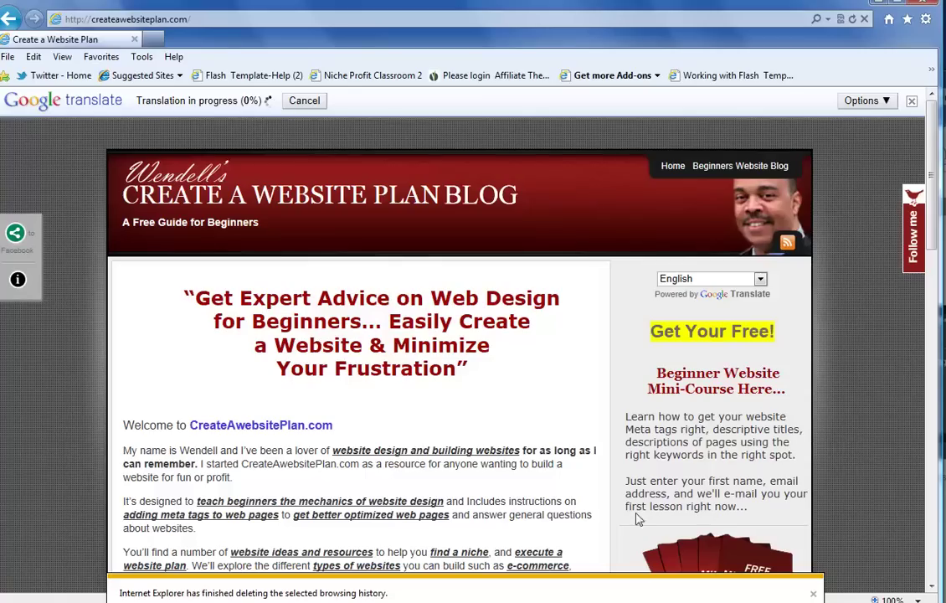
left_click(812, 592)
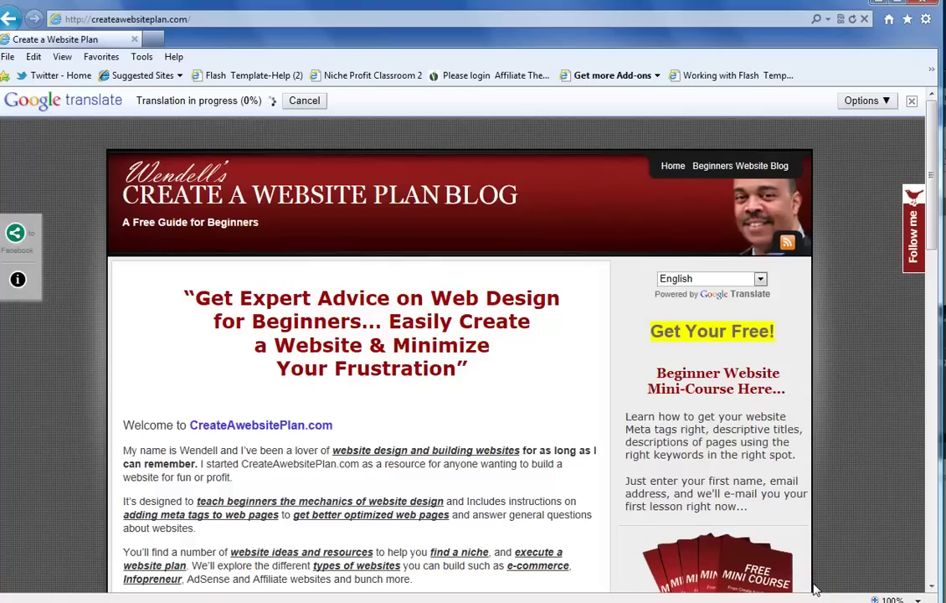
scroll(796, 395, "down", 10)
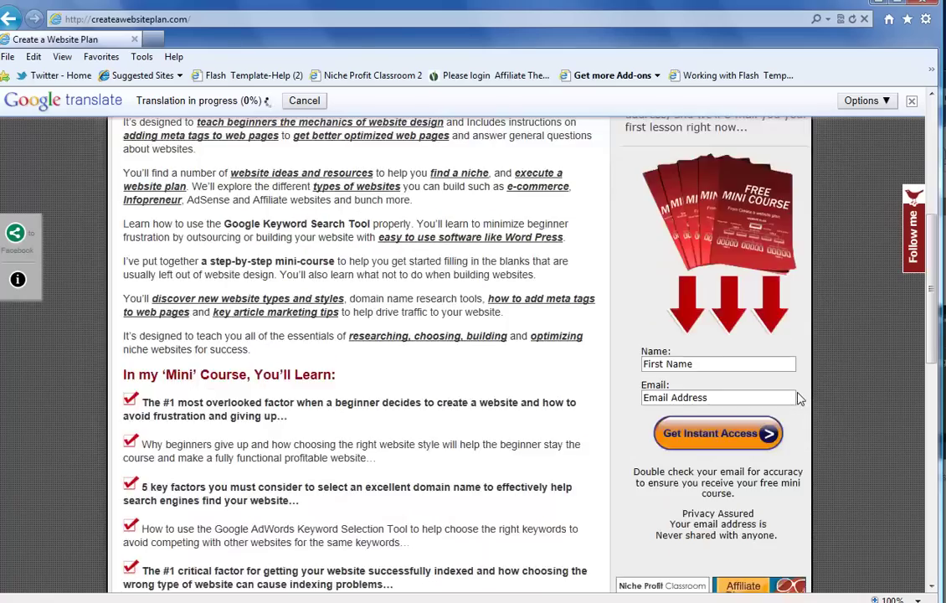
scroll(796, 399, "up", 15)
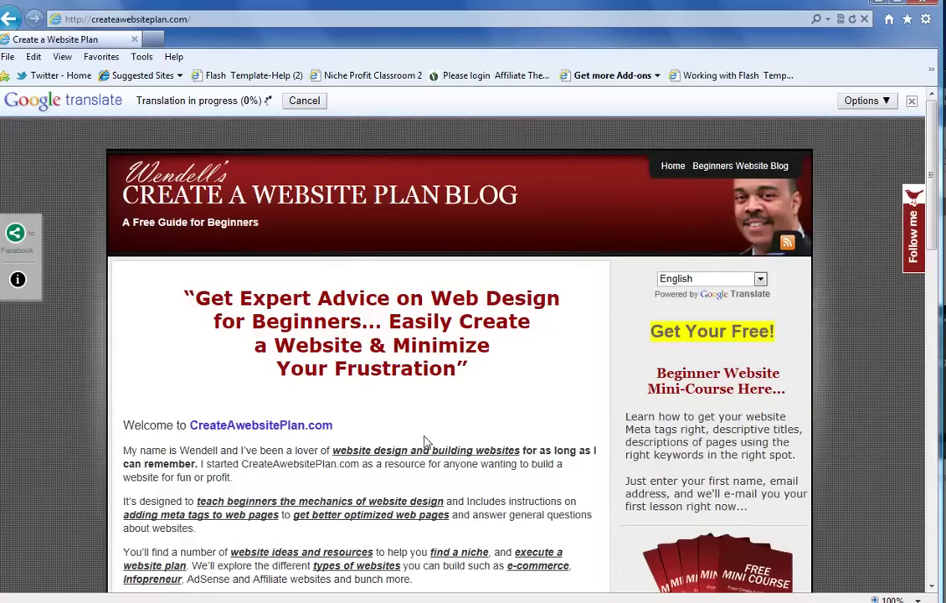
scroll(384, 426, "down", 2)
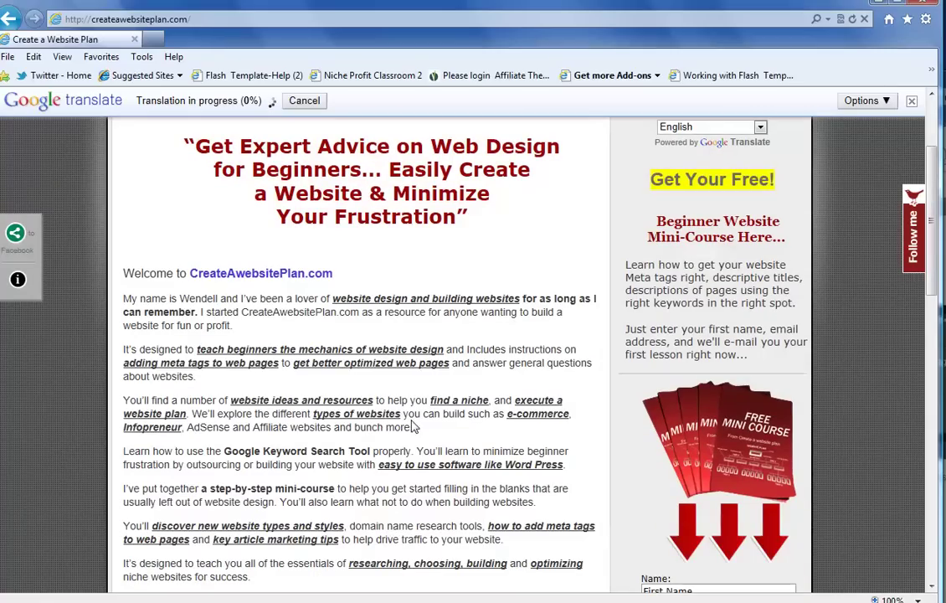
left_click_drag(409, 428, 192, 414)
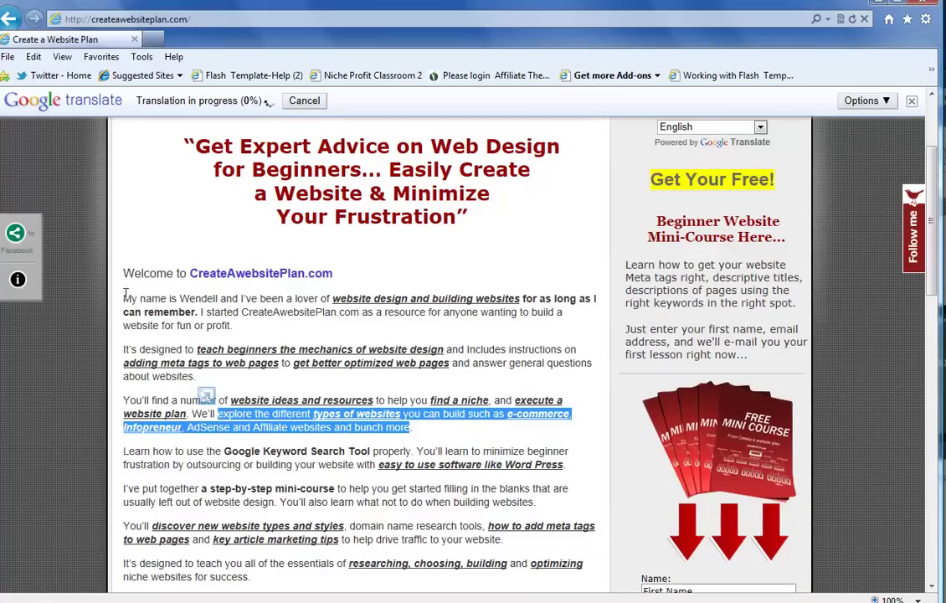
left_click(154, 296)
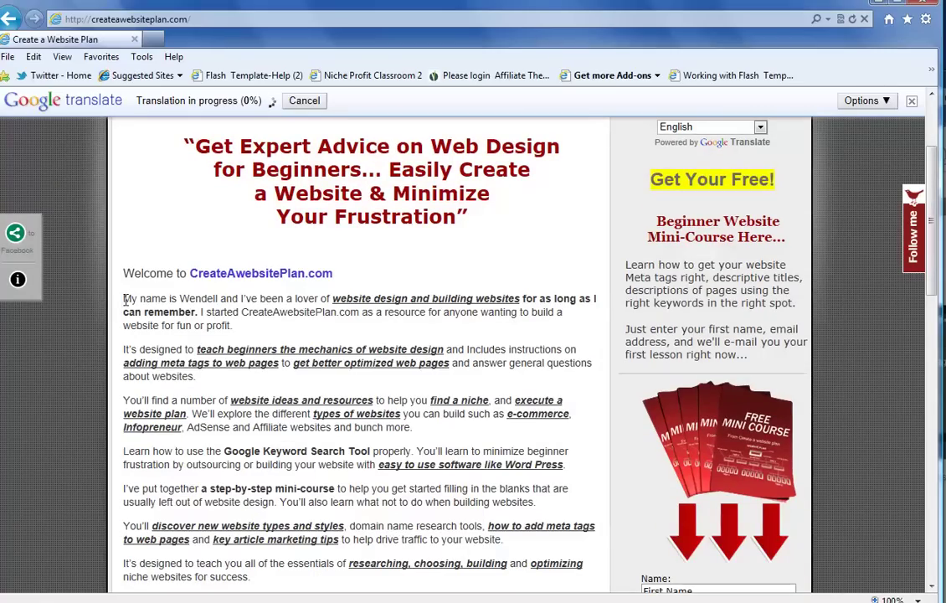
left_click_drag(124, 297, 341, 381)
left_click(205, 393)
scroll(450, 472, "down", 8)
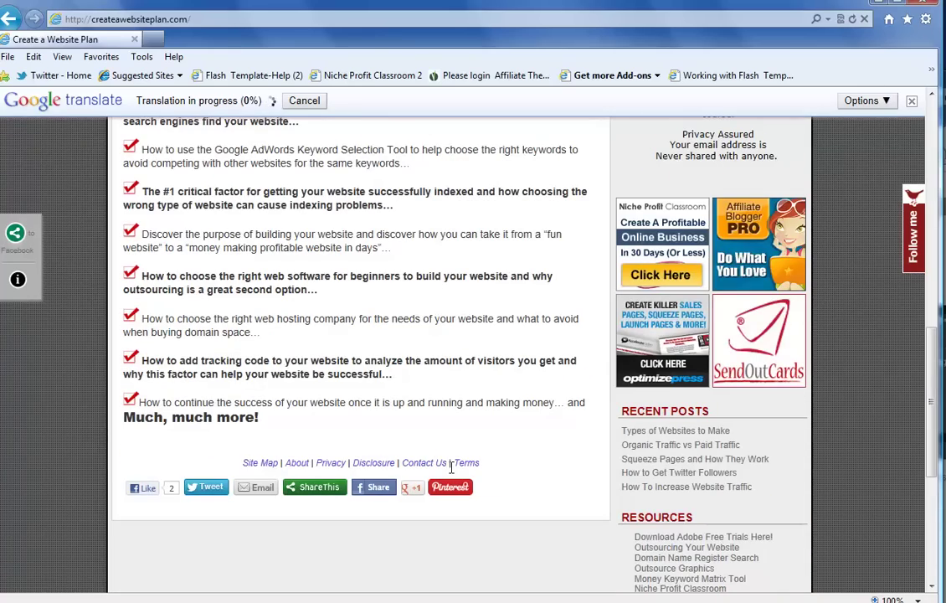
scroll(450, 470, "up", 4)
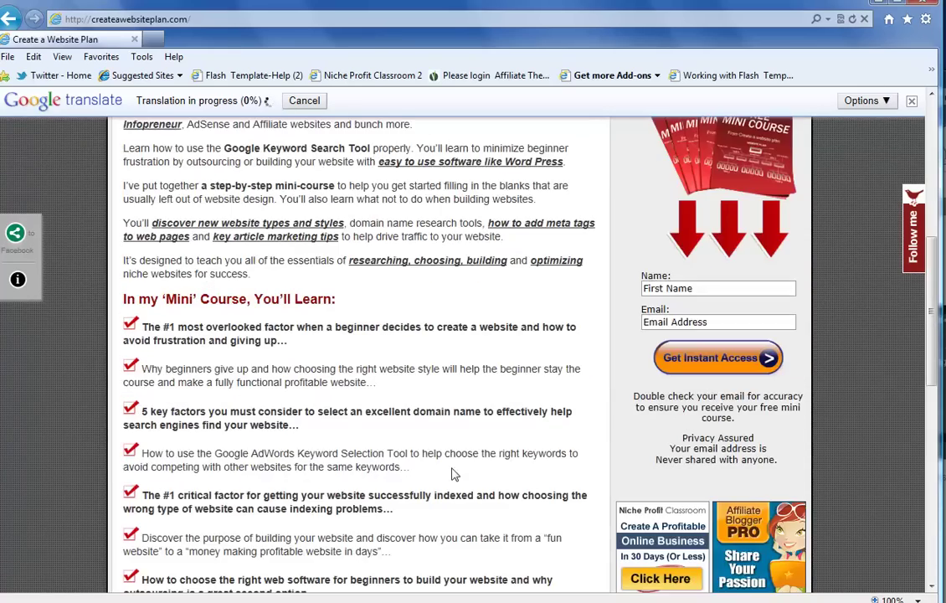
scroll(452, 474, "up", 5)
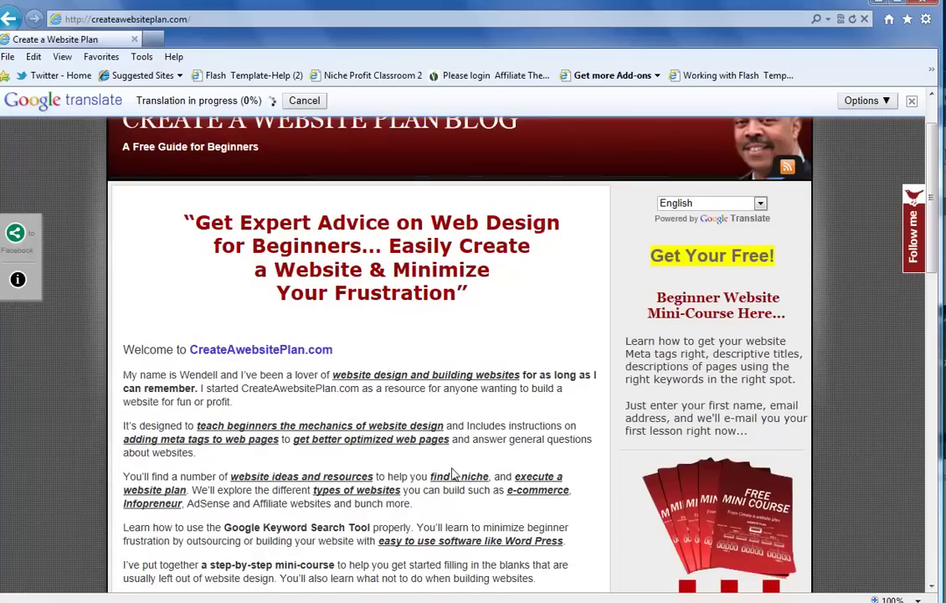
scroll(452, 473, "up", 1)
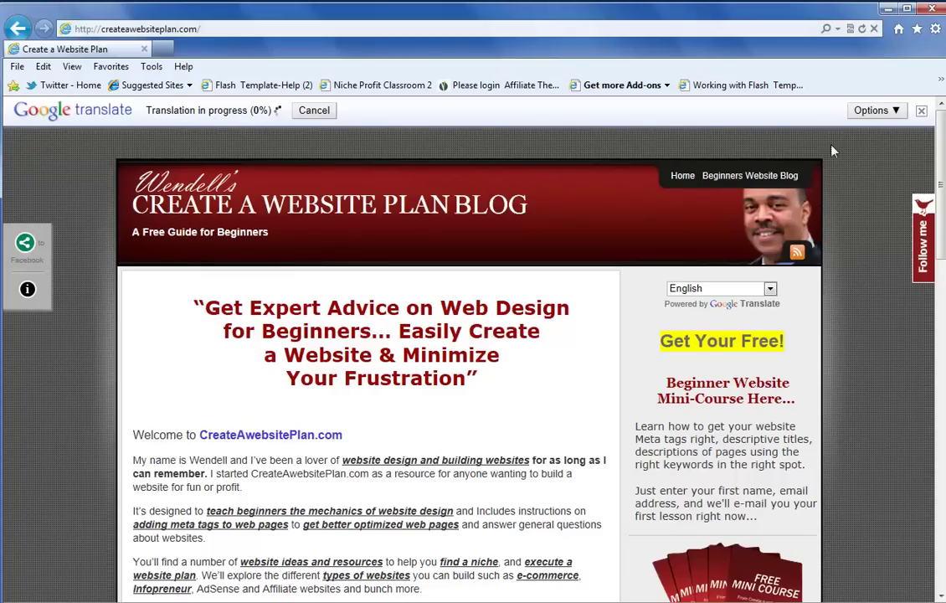
left_click(894, 111)
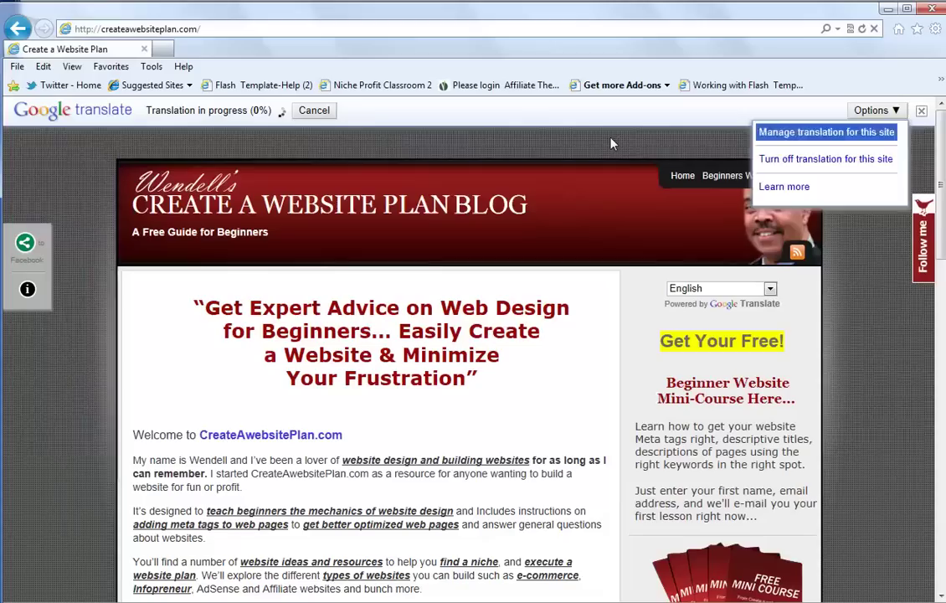
left_click(611, 144)
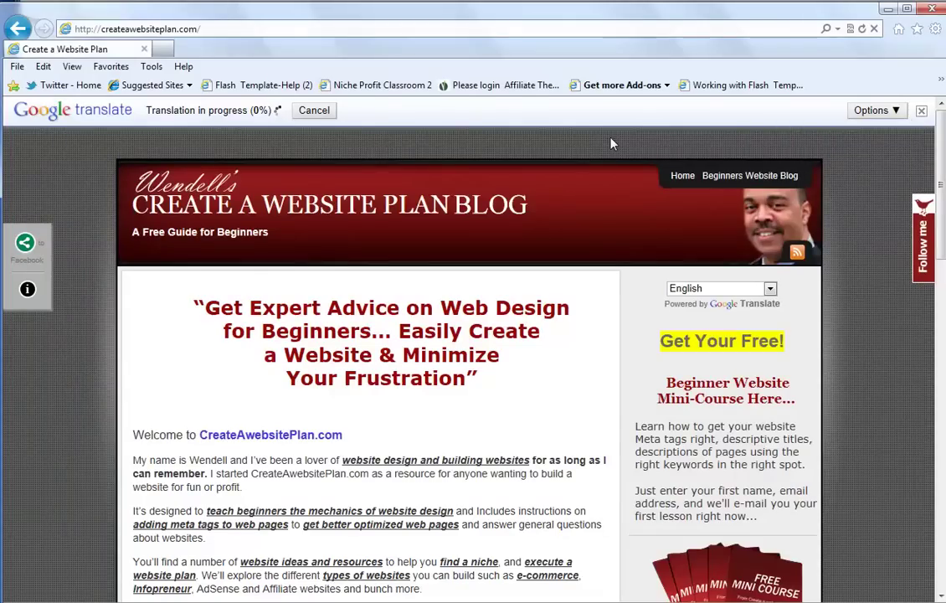